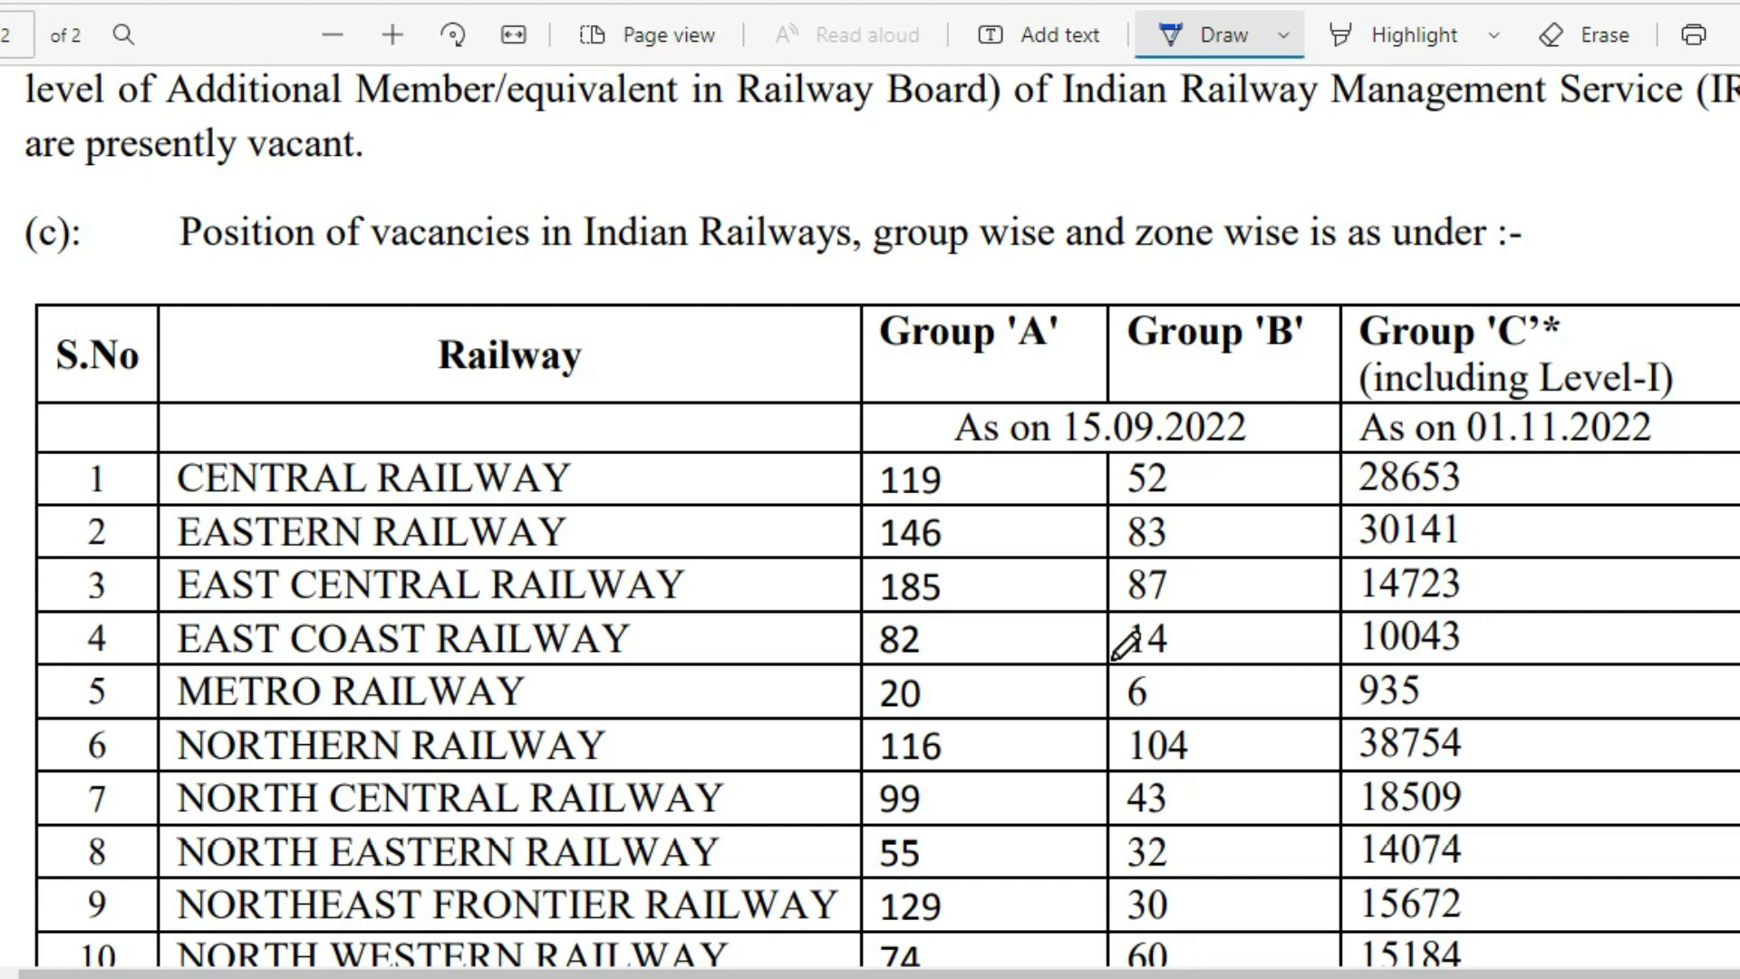
Step: Draw a blue line below the Group 'A' recruitment table and a blue check mark below the Group 'C' table in section (d)
{"action": "scroll", "coordinate": [1469, 639], "scroll_direction": "down", "scroll_amount": 5}
{"action": "scroll", "coordinate": [1315, 888], "scroll_direction": "down", "scroll_amount": 3}
{"action": "scroll", "coordinate": [1306, 917], "scroll_direction": "up", "scroll_amount": 6}
{"action": "scroll", "coordinate": [1169, 810], "scroll_direction": "down", "scroll_amount": 6}
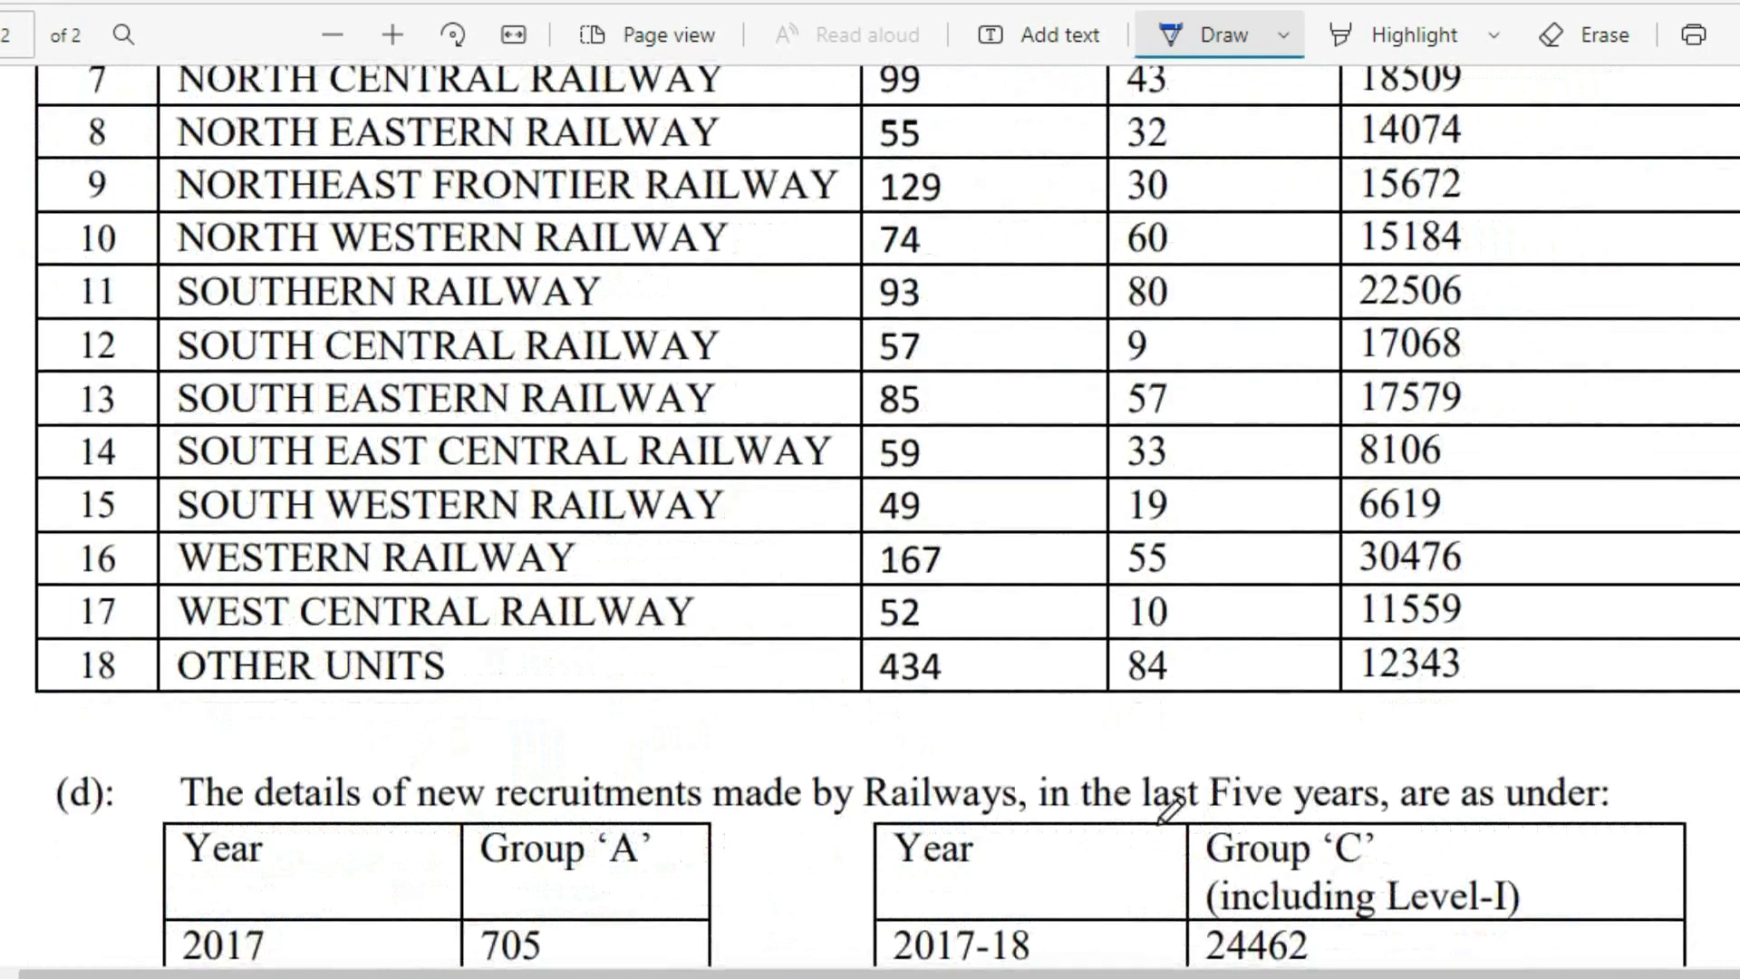
{"action": "scroll", "coordinate": [1169, 809], "scroll_direction": "down", "scroll_amount": 4}
{"action": "scroll", "coordinate": [1200, 773], "scroll_direction": "down", "scroll_amount": 2}
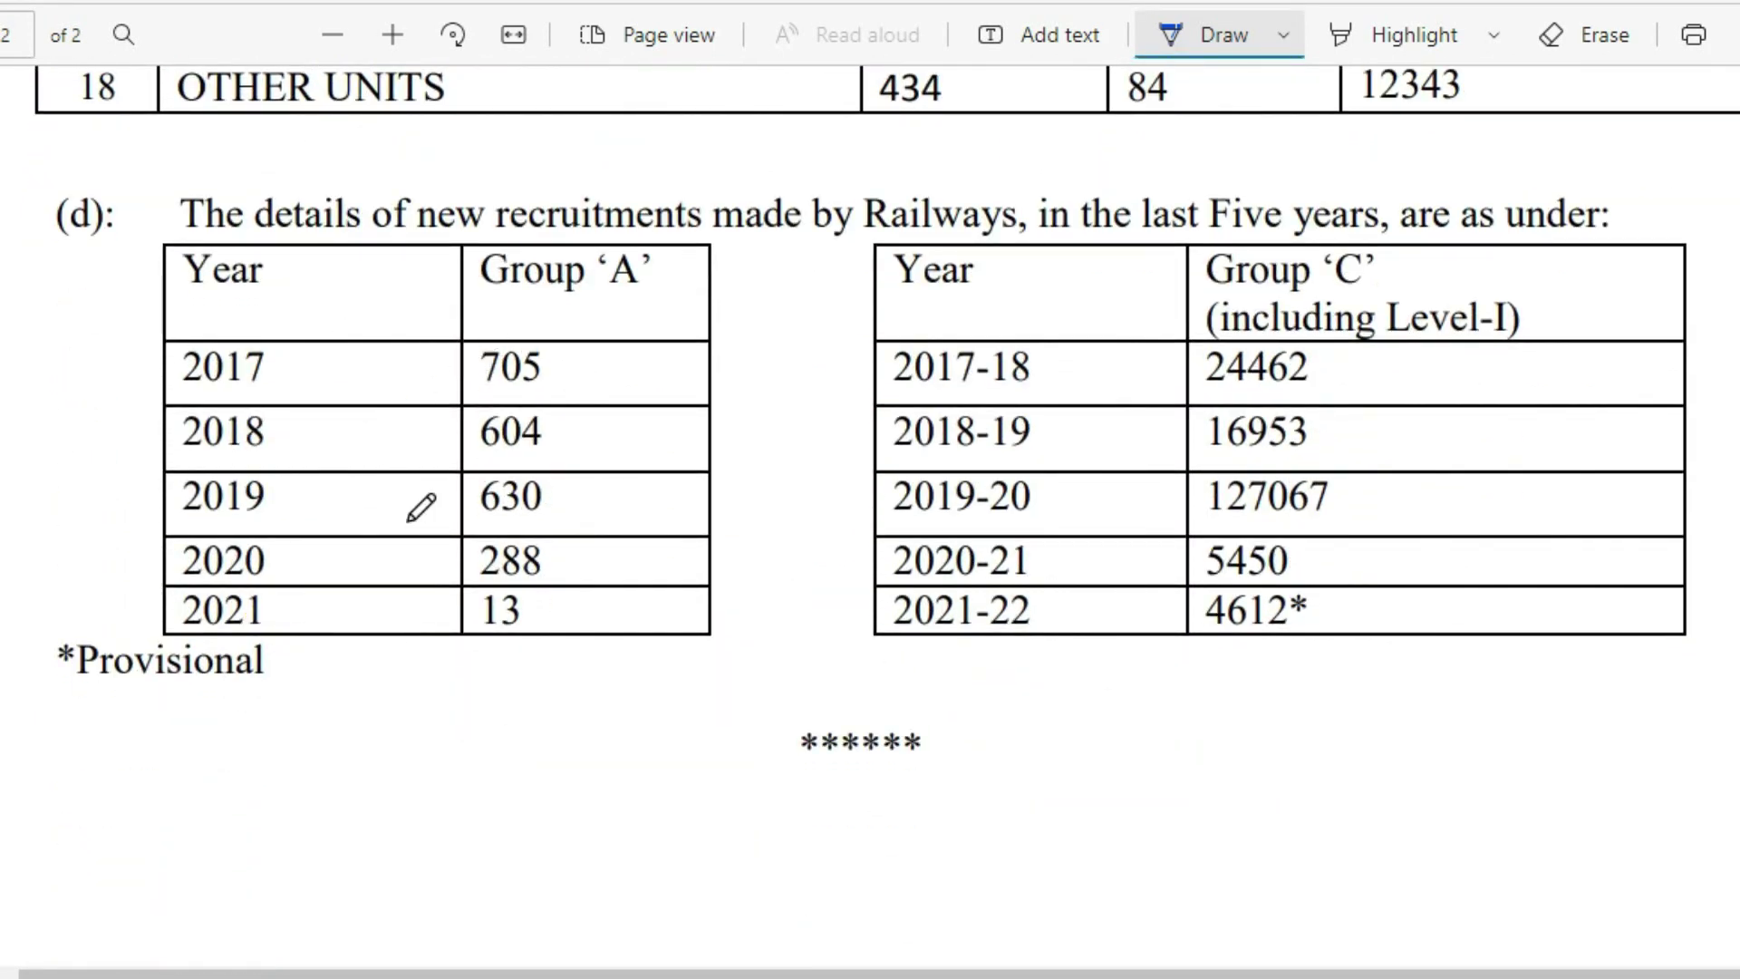
{"action": "left_click_drag", "start_coordinate": [447, 746], "coordinate": [673, 713]}
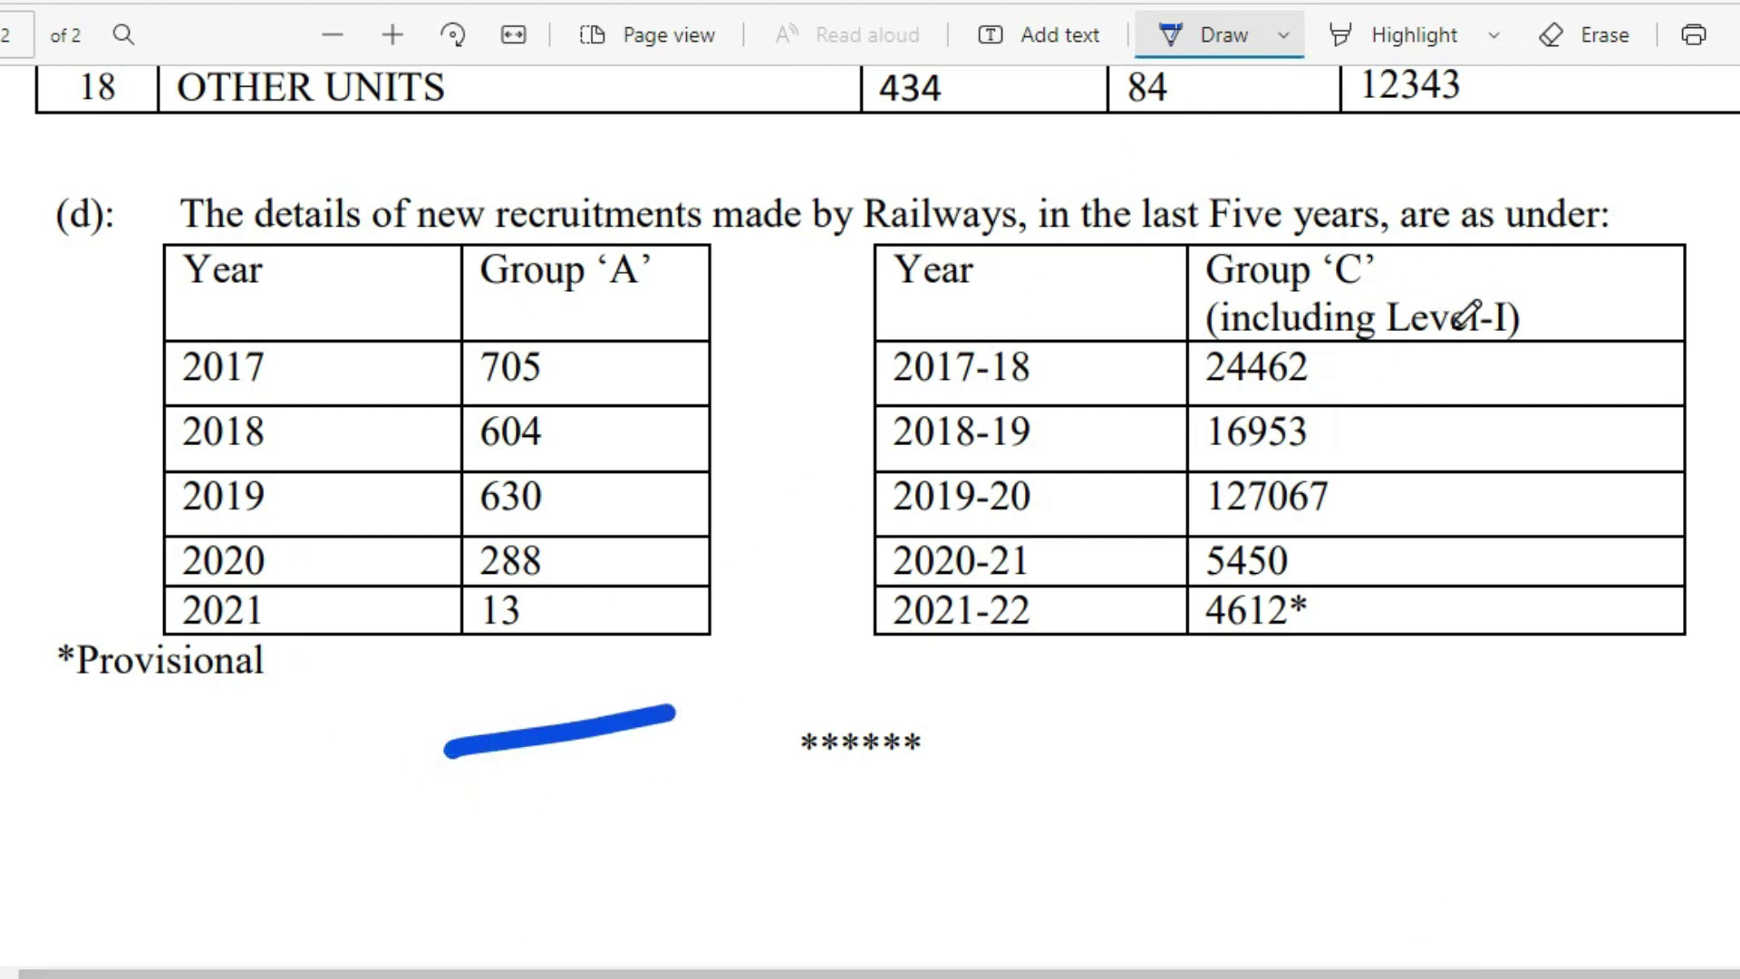
{"action": "left_click_drag", "start_coordinate": [1431, 678], "coordinate": [1541, 645]}
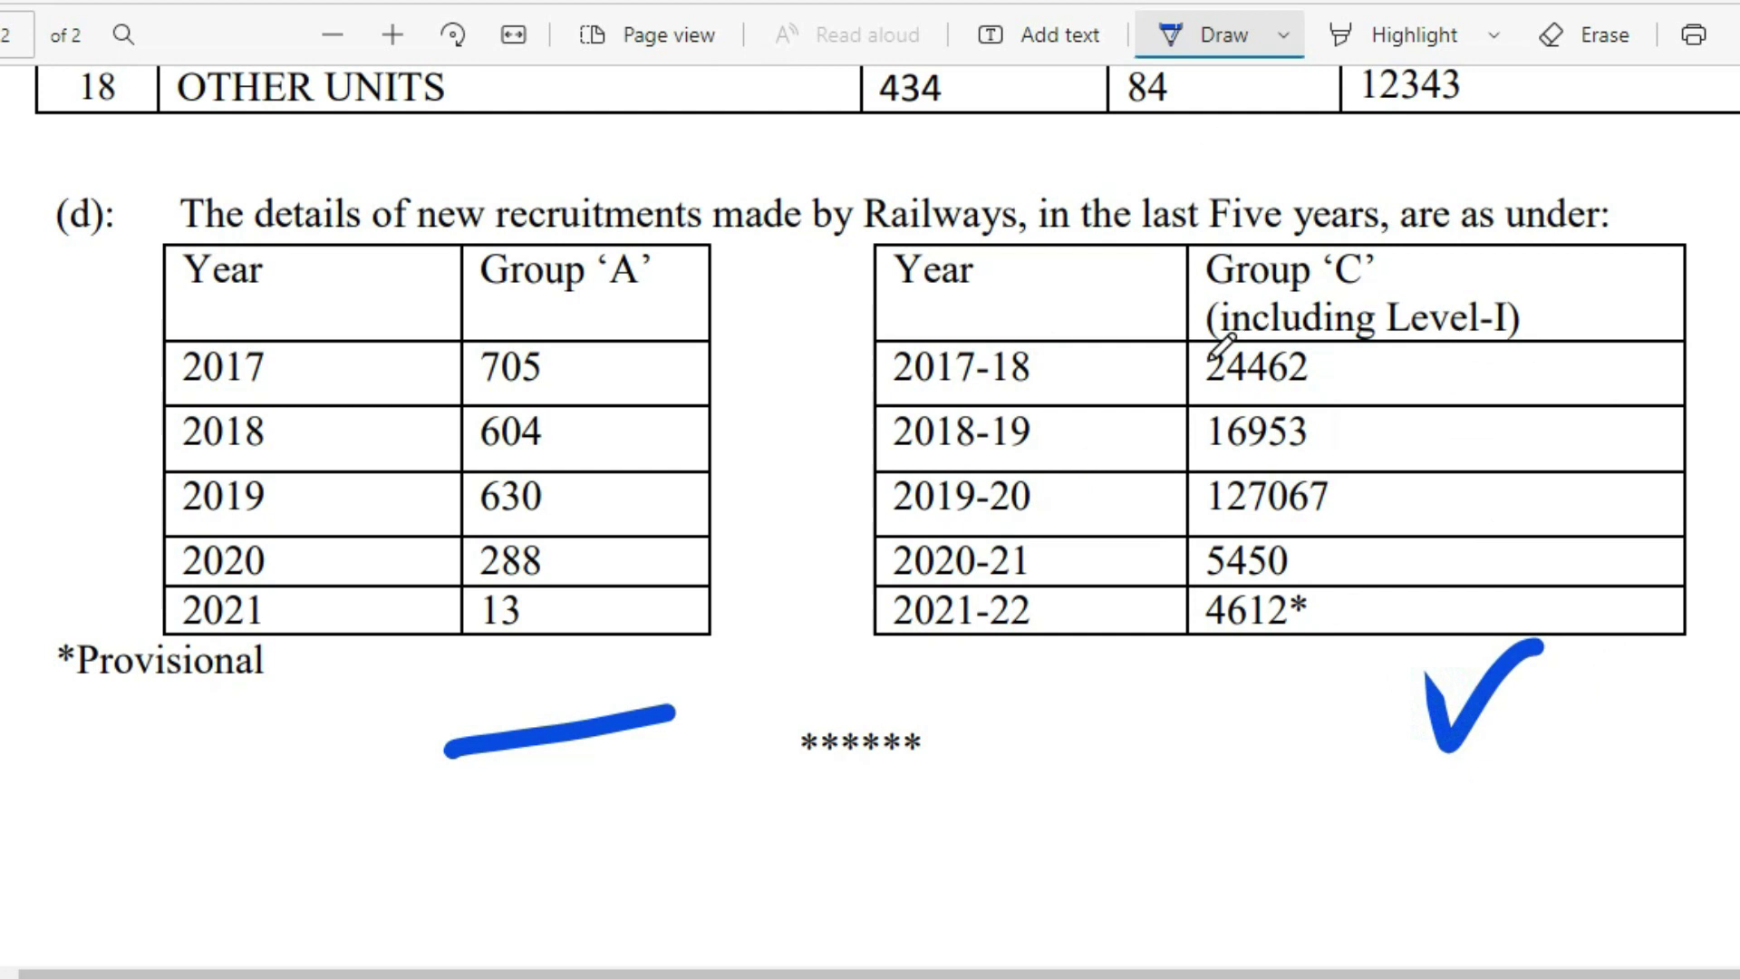
{"action": "scroll", "coordinate": [1333, 775], "scroll_direction": "down", "scroll_amount": 2}
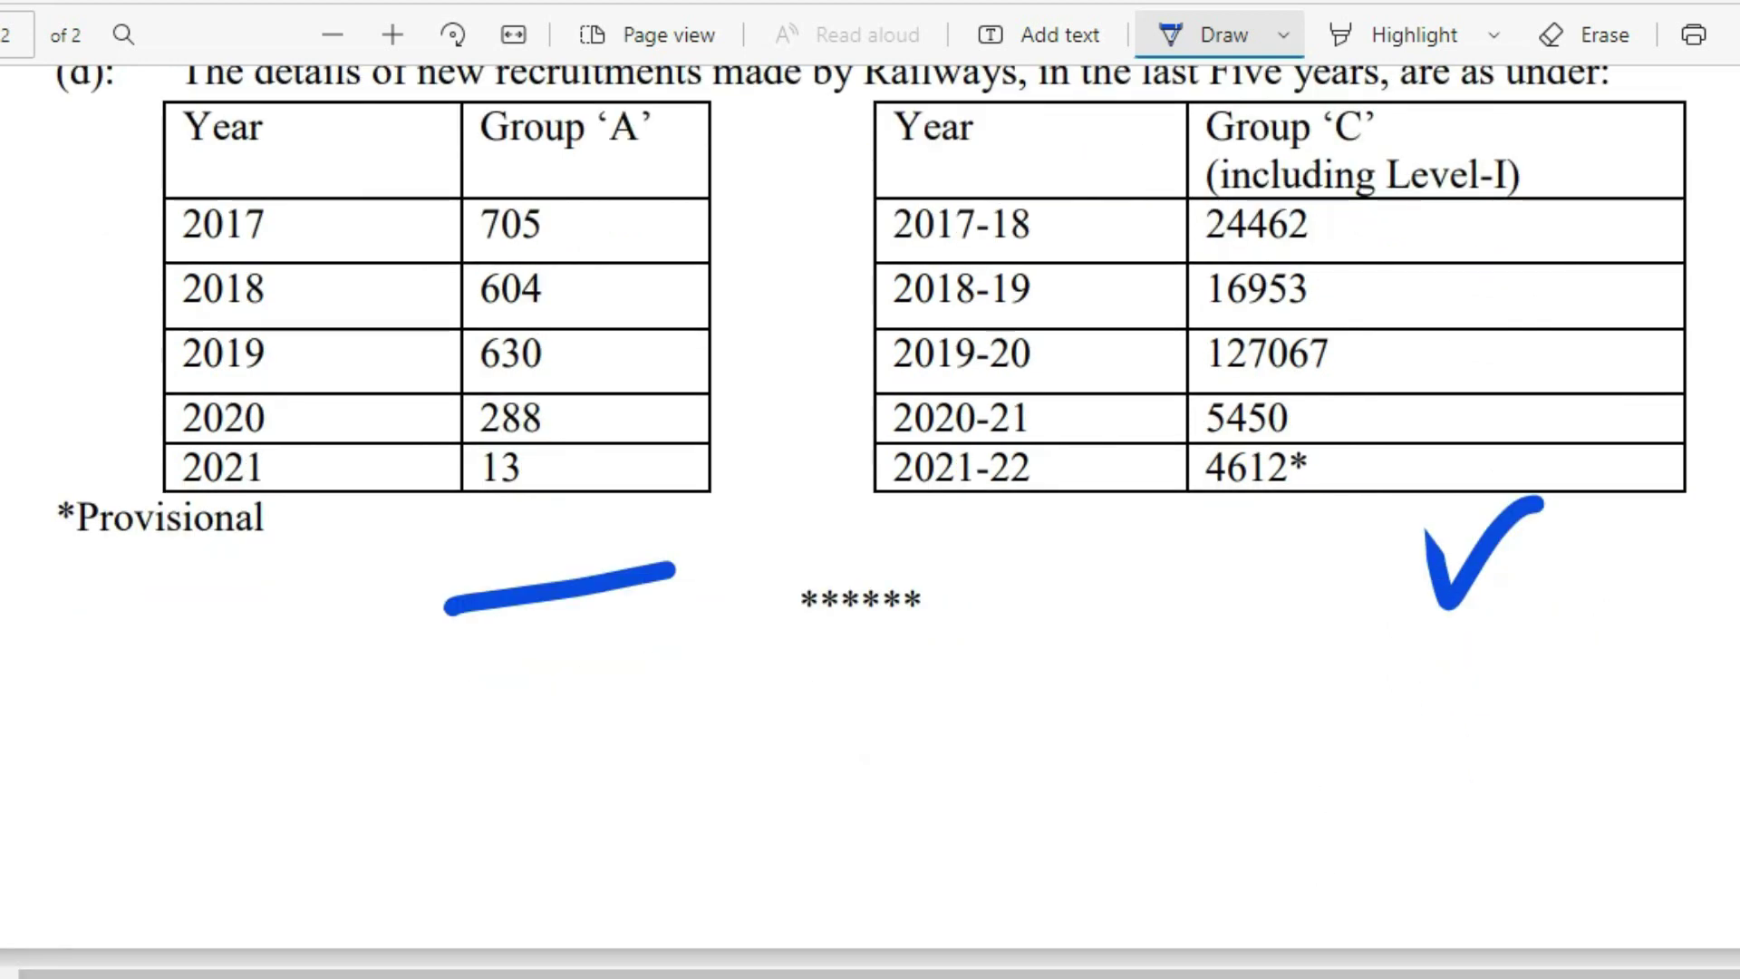
Step: Switch to the Excel workbook and go through the Group C and D vacancy figures in column C down to the total
{"action": "left_click", "coordinate": [890, 896]}
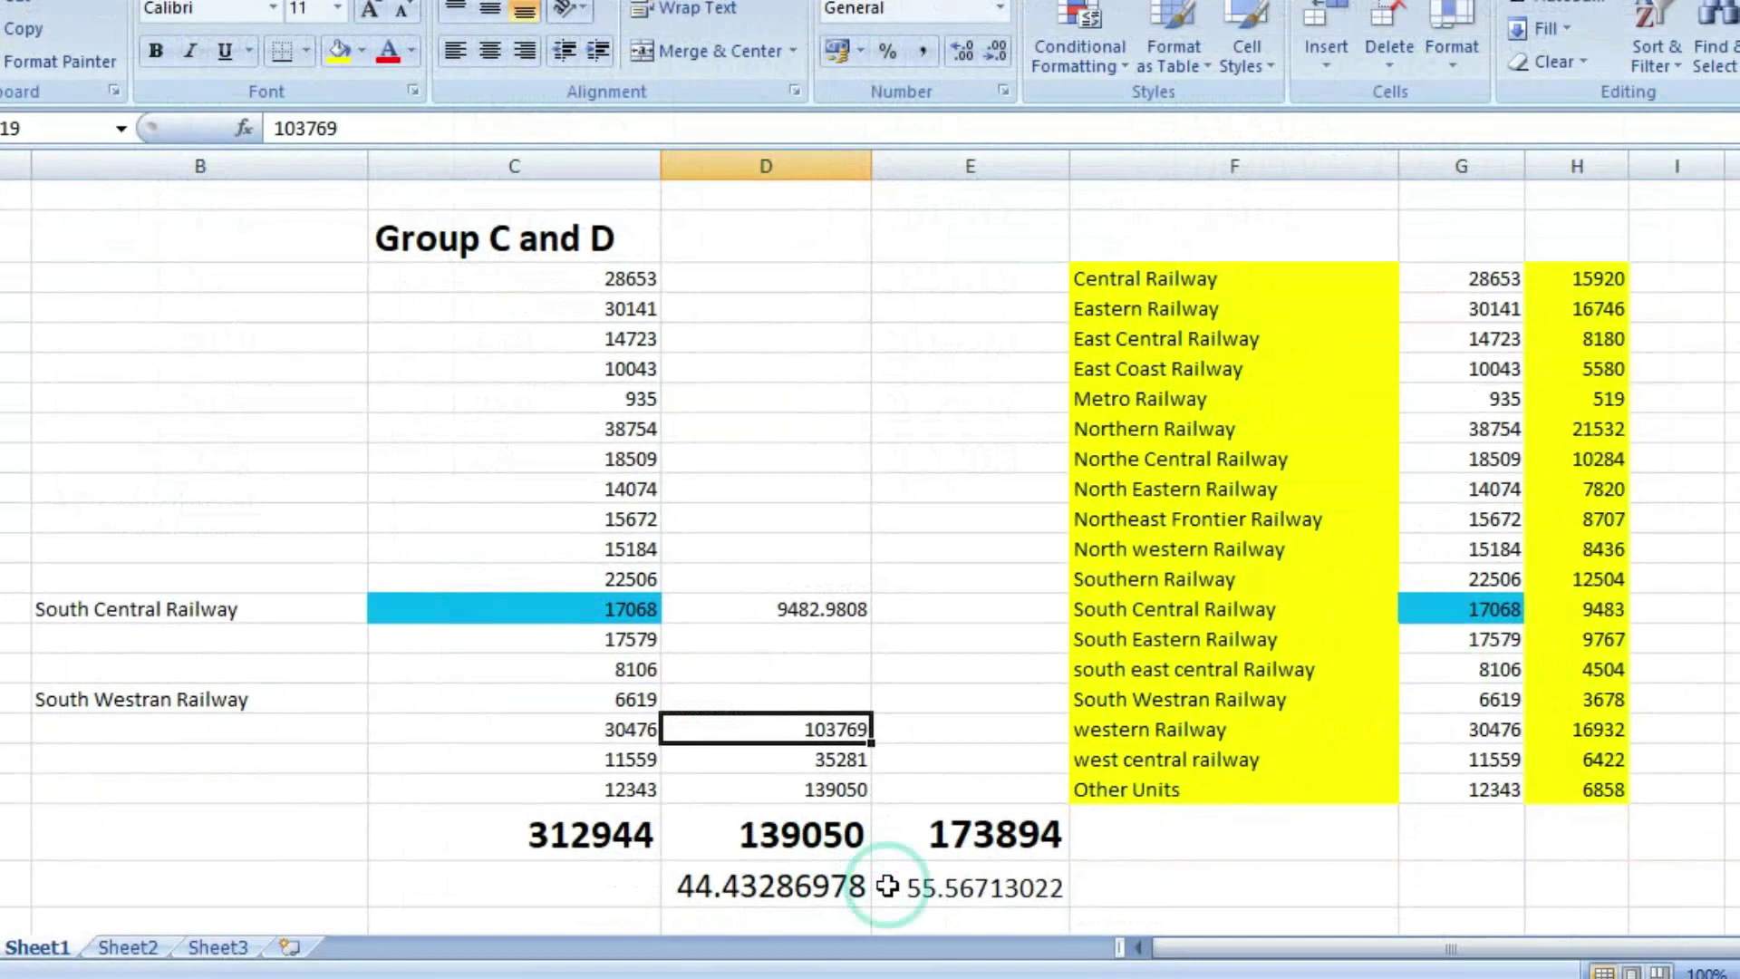
{"action": "scroll", "coordinate": [501, 492], "scroll_direction": "down", "scroll_amount": 1}
{"action": "scroll", "coordinate": [501, 493], "scroll_direction": "up", "scroll_amount": 2}
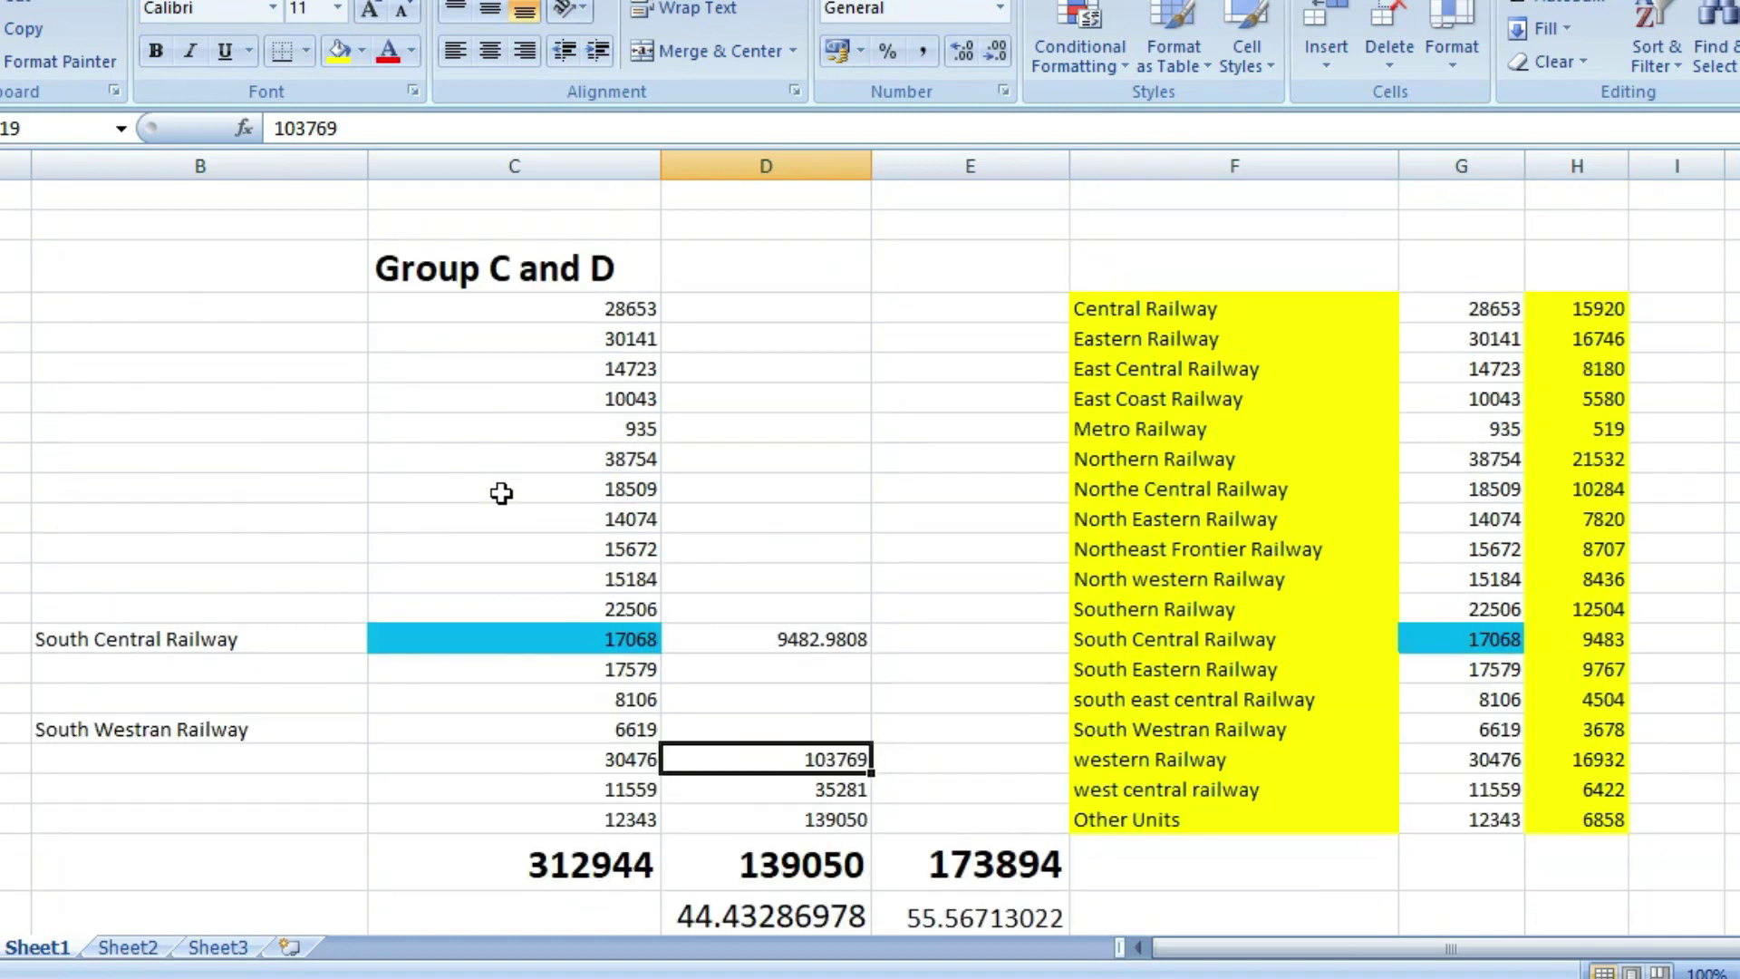
{"action": "left_click", "coordinate": [558, 321]}
{"action": "key", "text": "Down"}
{"action": "key", "text": "Down"}
{"action": "key", "text": "Down"}
{"action": "key", "text": "Down"}
{"action": "key", "text": "Down"}
{"action": "key", "text": "Down"}
{"action": "key", "text": "Down"}
{"action": "key", "text": "Down"}
{"action": "key", "text": "Down"}
{"action": "key", "text": "Down"}
{"action": "key", "text": "Down"}
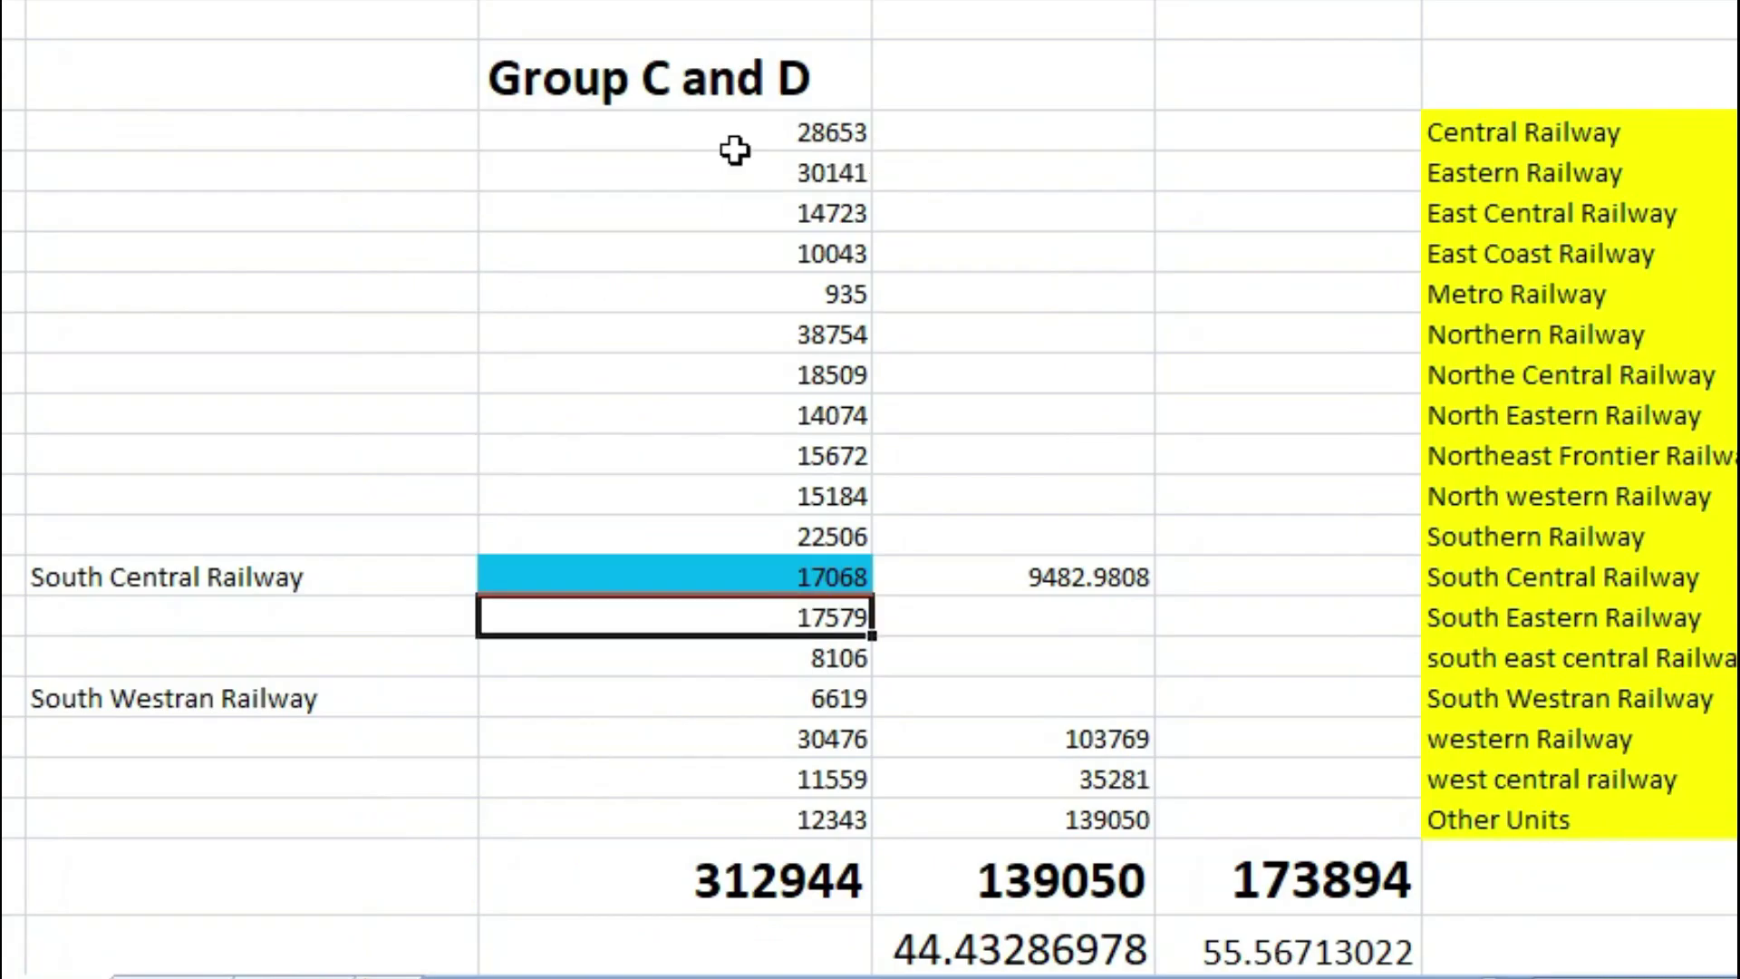
{"action": "key", "text": "Down"}
{"action": "key", "text": "Down"}
{"action": "key", "text": "Down"}
{"action": "key", "text": "Down"}
{"action": "key", "text": "Down"}
{"action": "key", "text": "Down"}
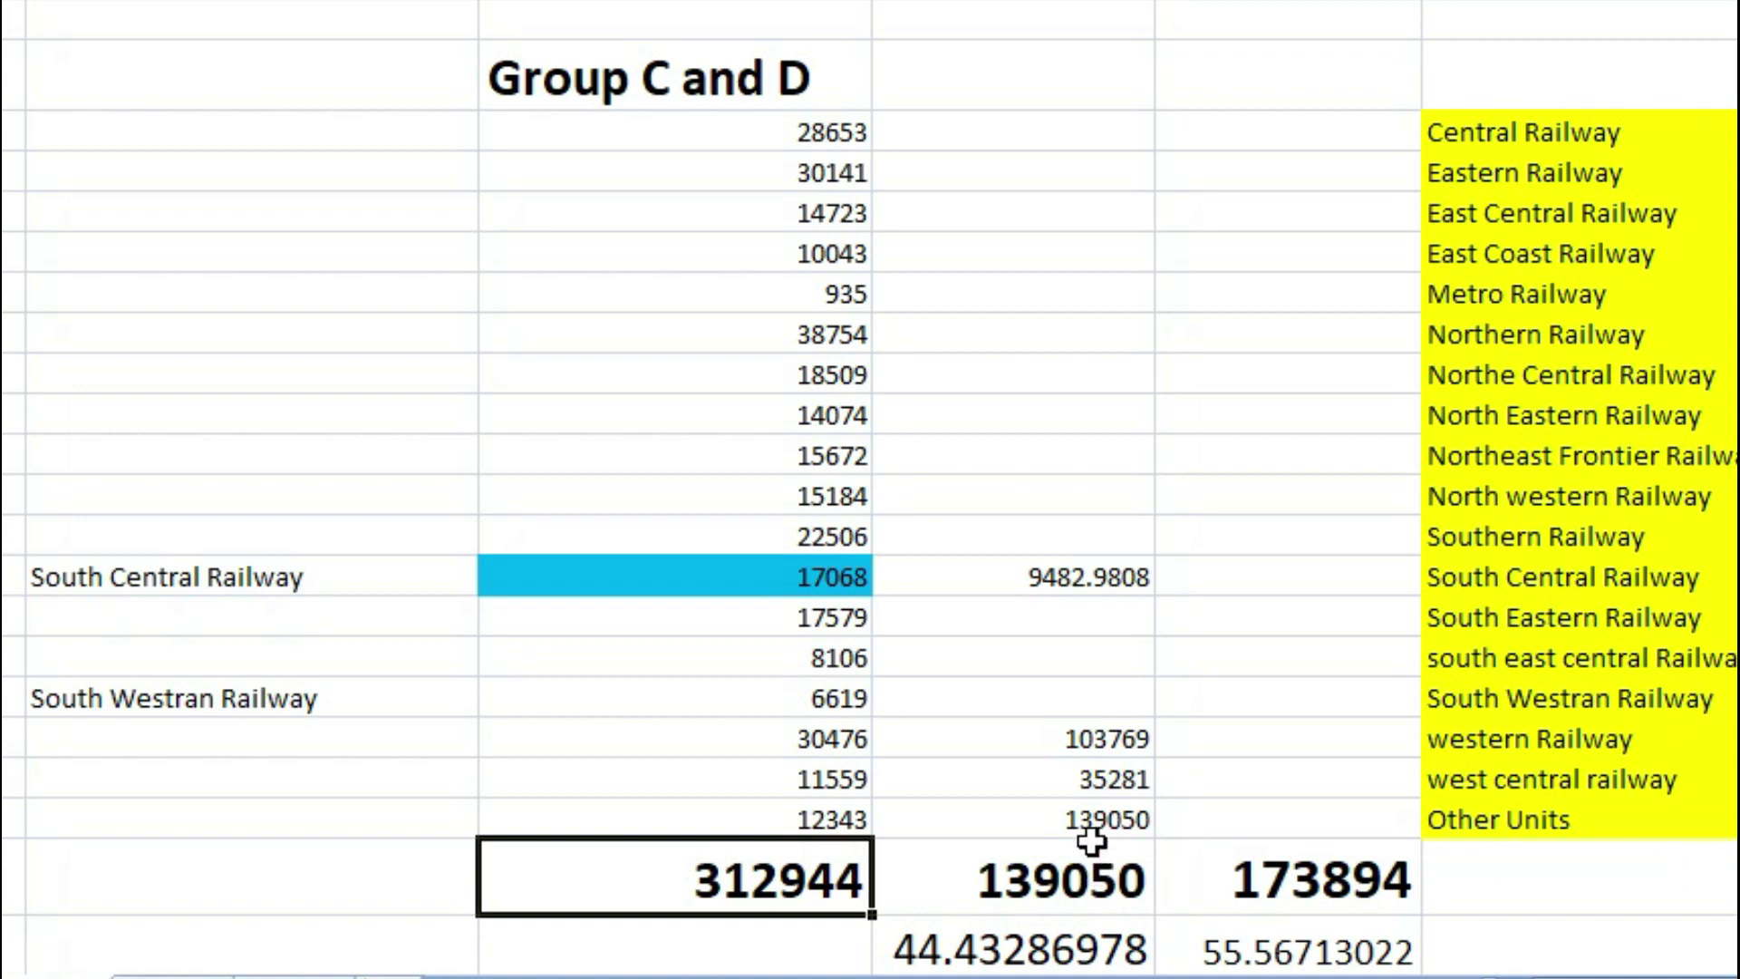
Step: Examine the figures in D19 to D21 and compare them with the bold totals in row 22
{"action": "left_click", "coordinate": [1053, 745]}
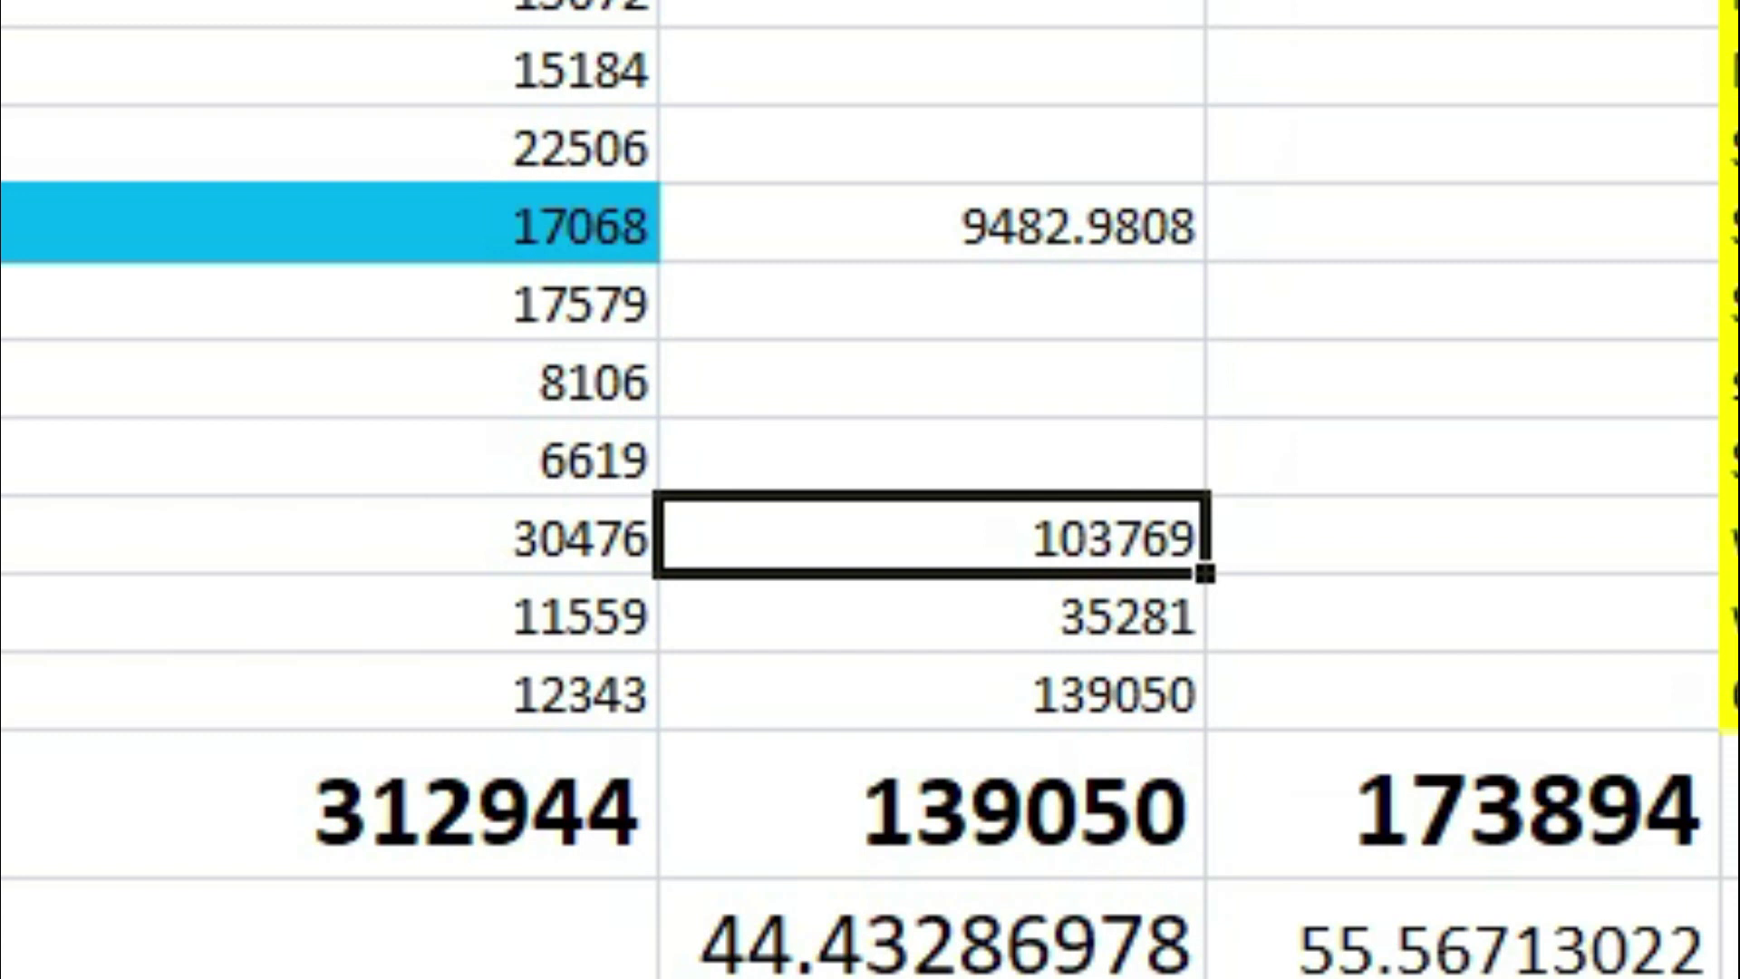
{"action": "left_click", "coordinate": [932, 612]}
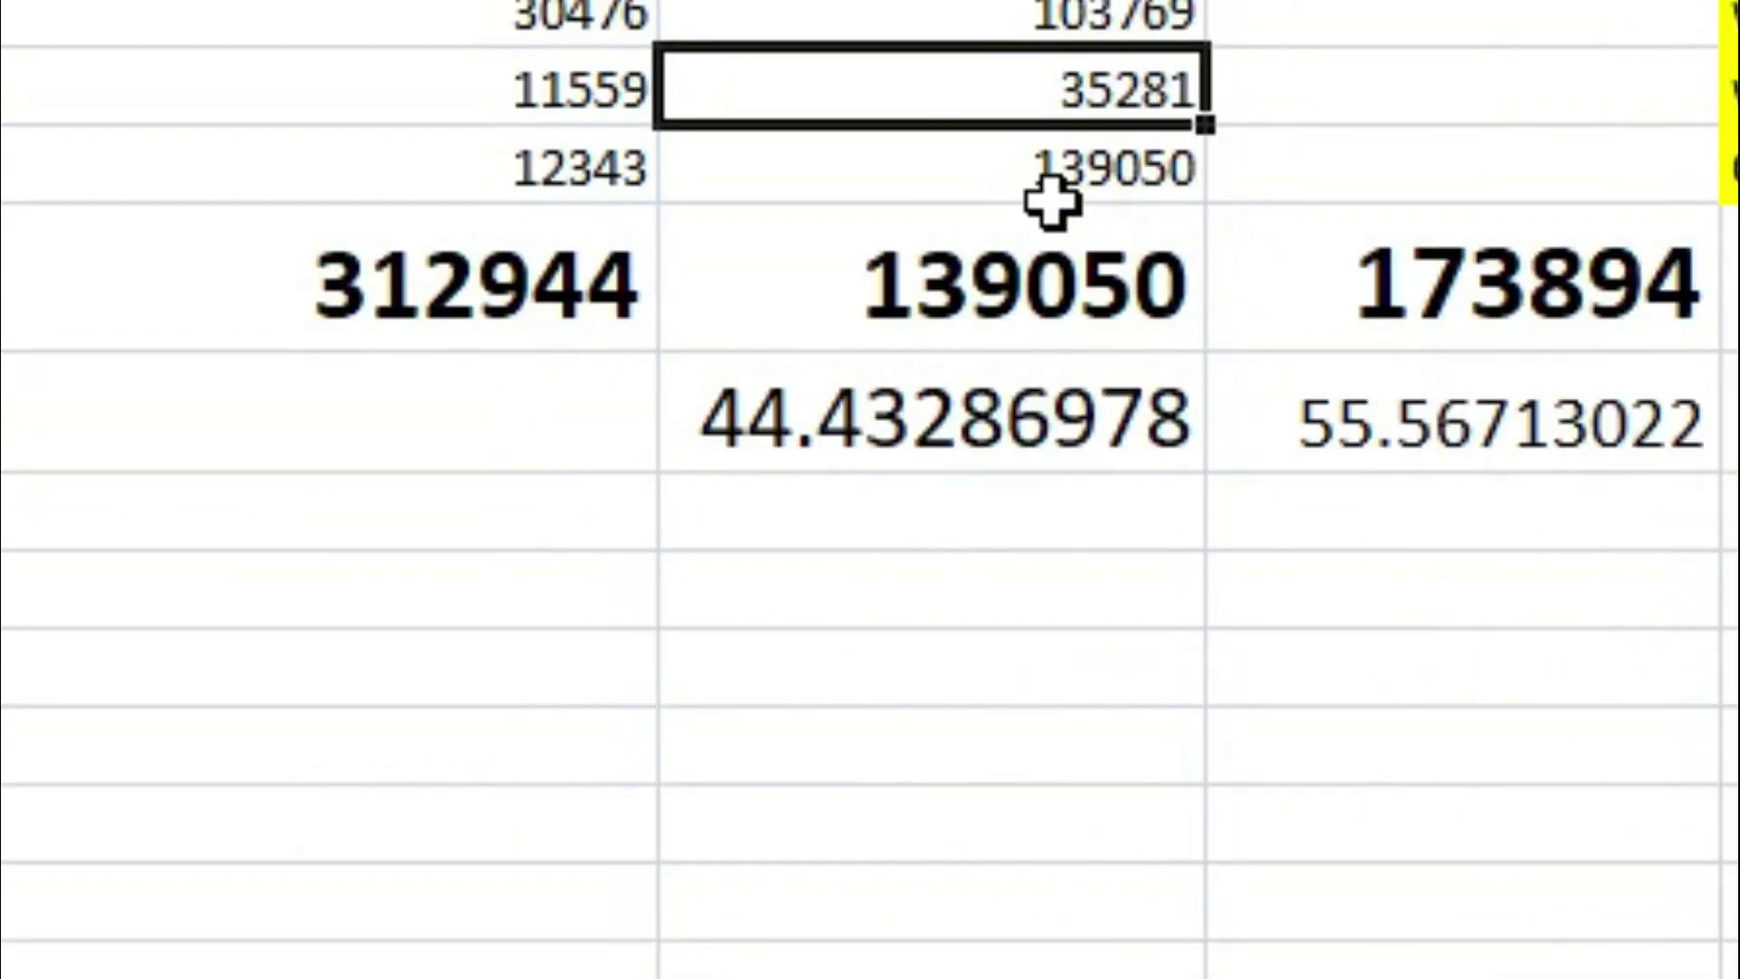
{"action": "left_click", "coordinate": [1015, 714]}
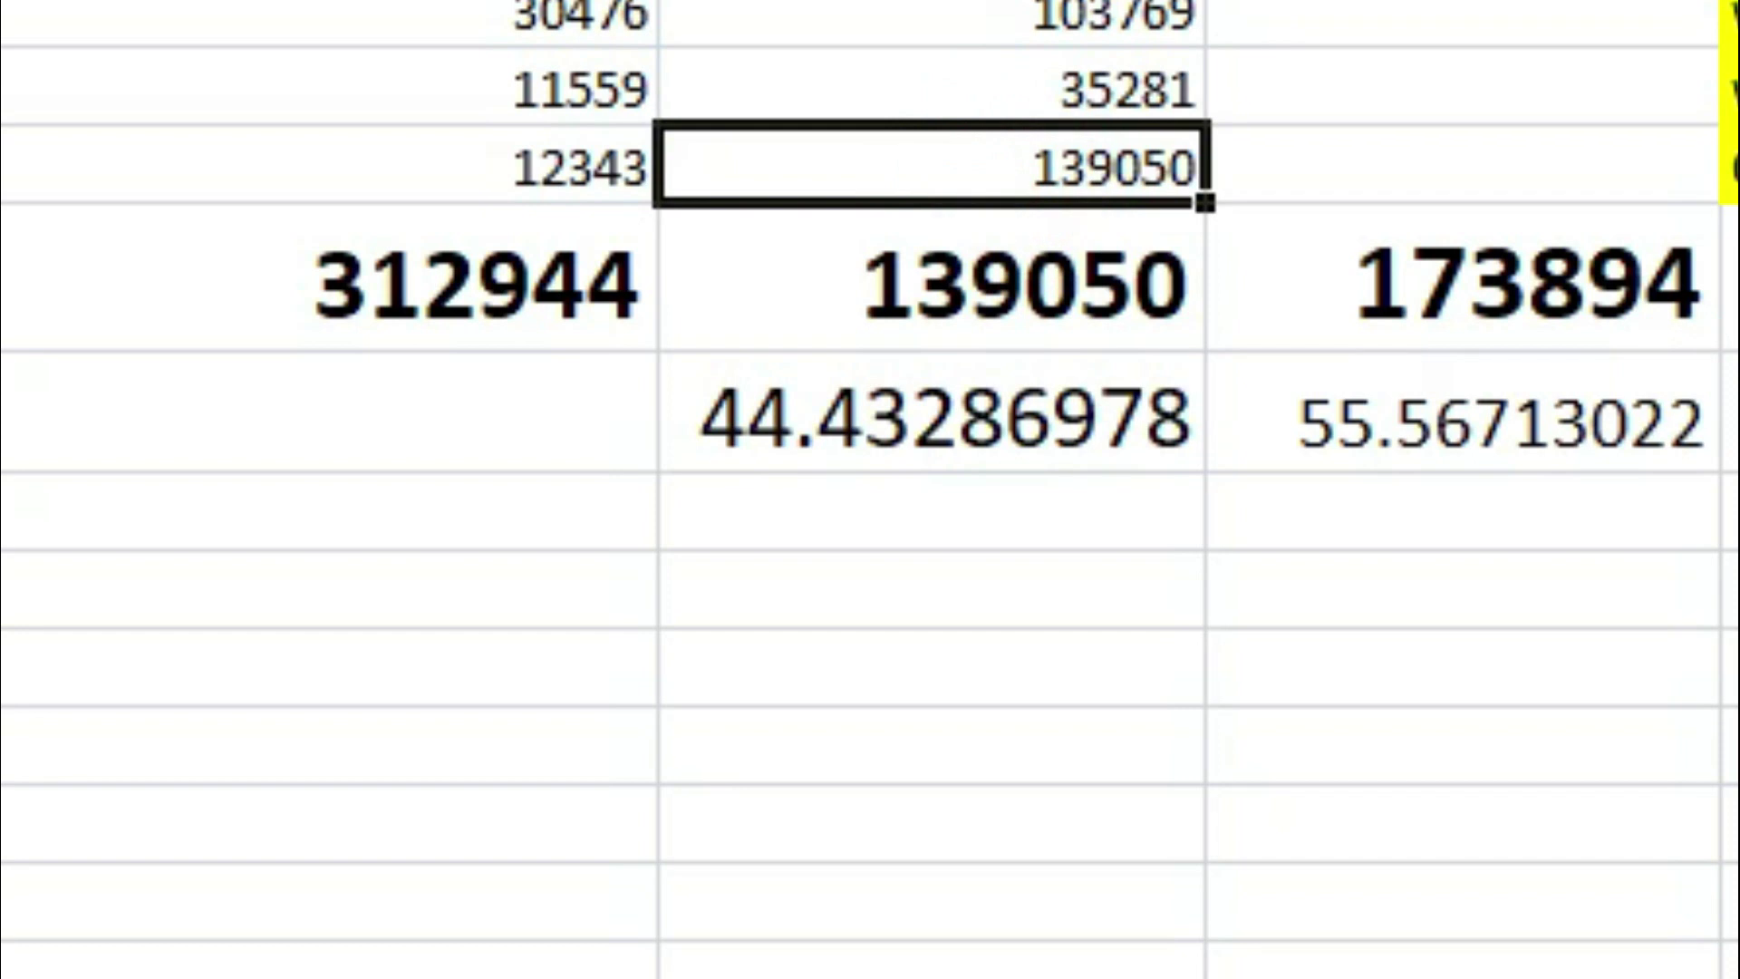
{"action": "left_click", "coordinate": [932, 276]}
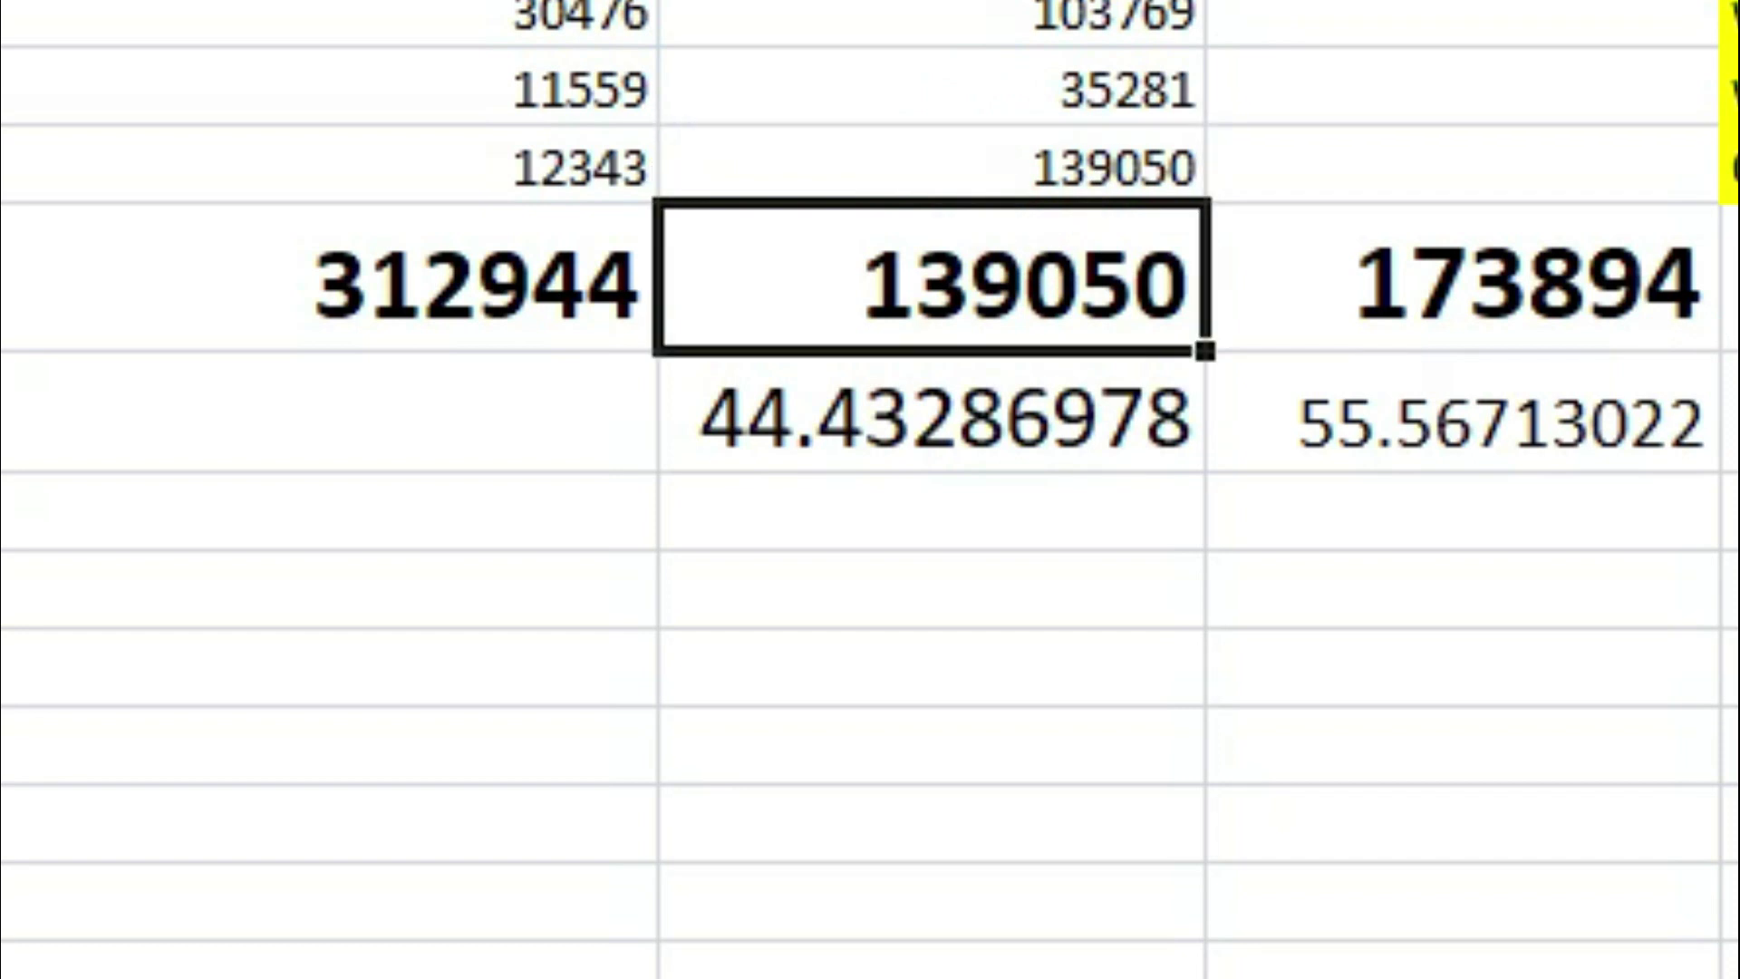
{"action": "left_click", "coordinate": [328, 276]}
{"action": "left_click", "coordinate": [932, 276]}
{"action": "left_click", "coordinate": [1462, 276]}
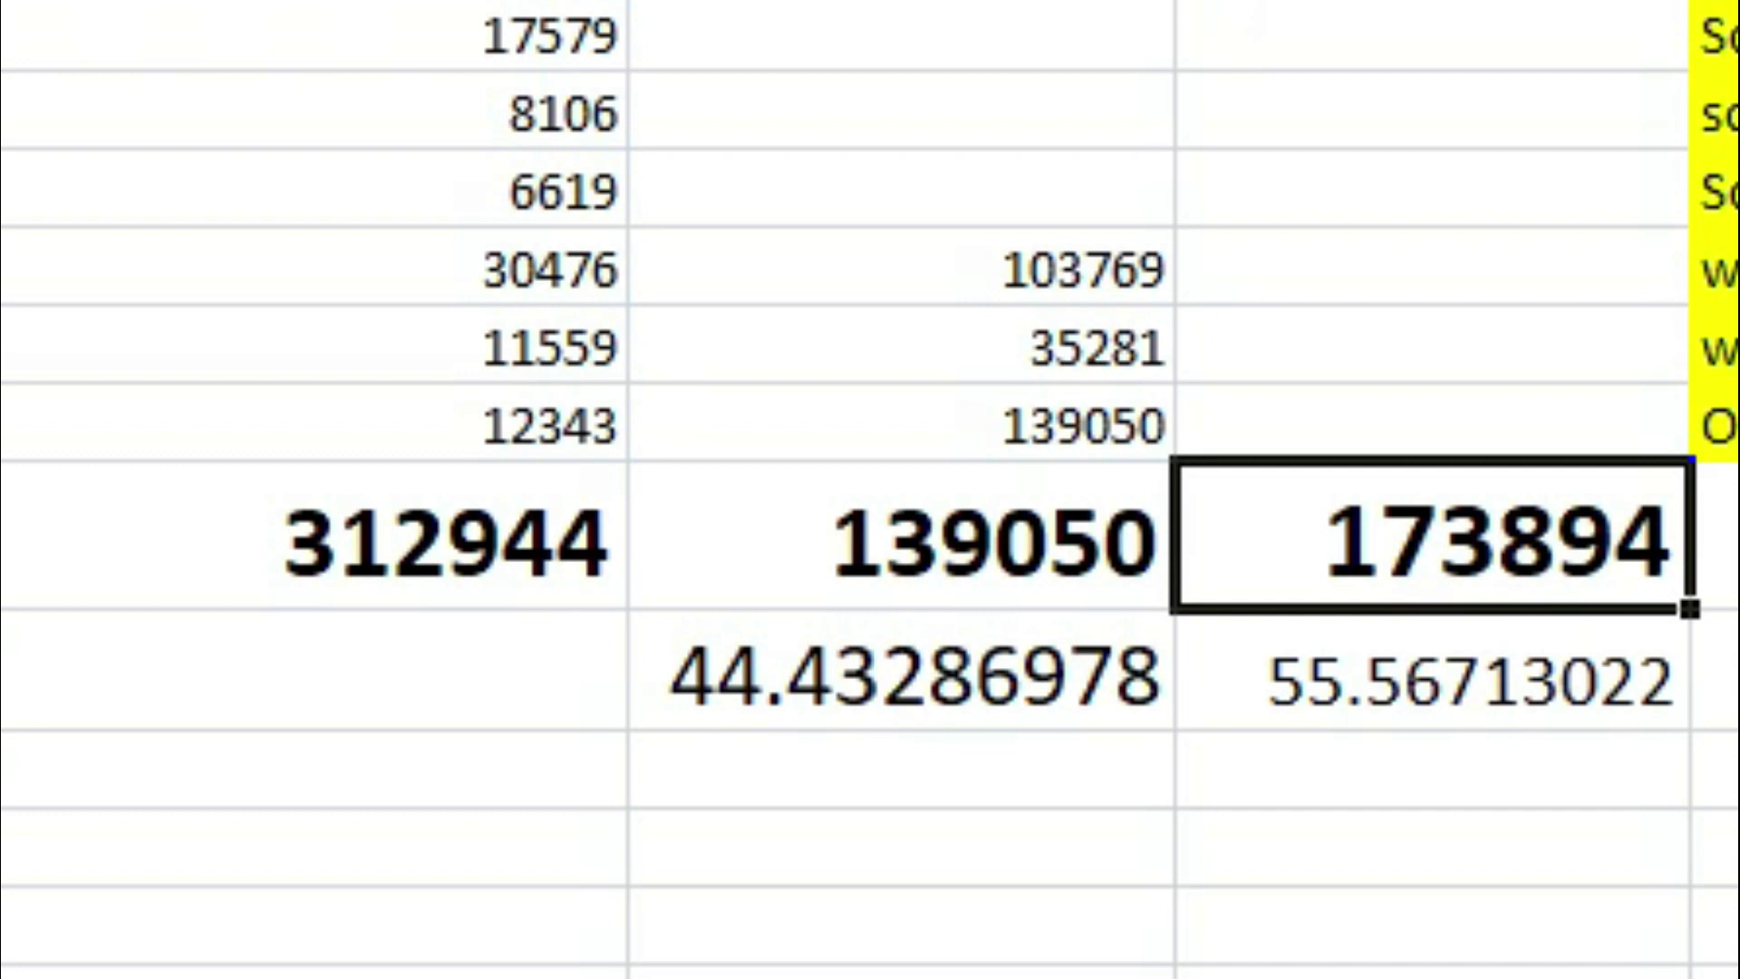
Step: Examine the percentages in D23 and E23 against the Group C and D total in C22
{"action": "left_click", "coordinate": [1432, 670]}
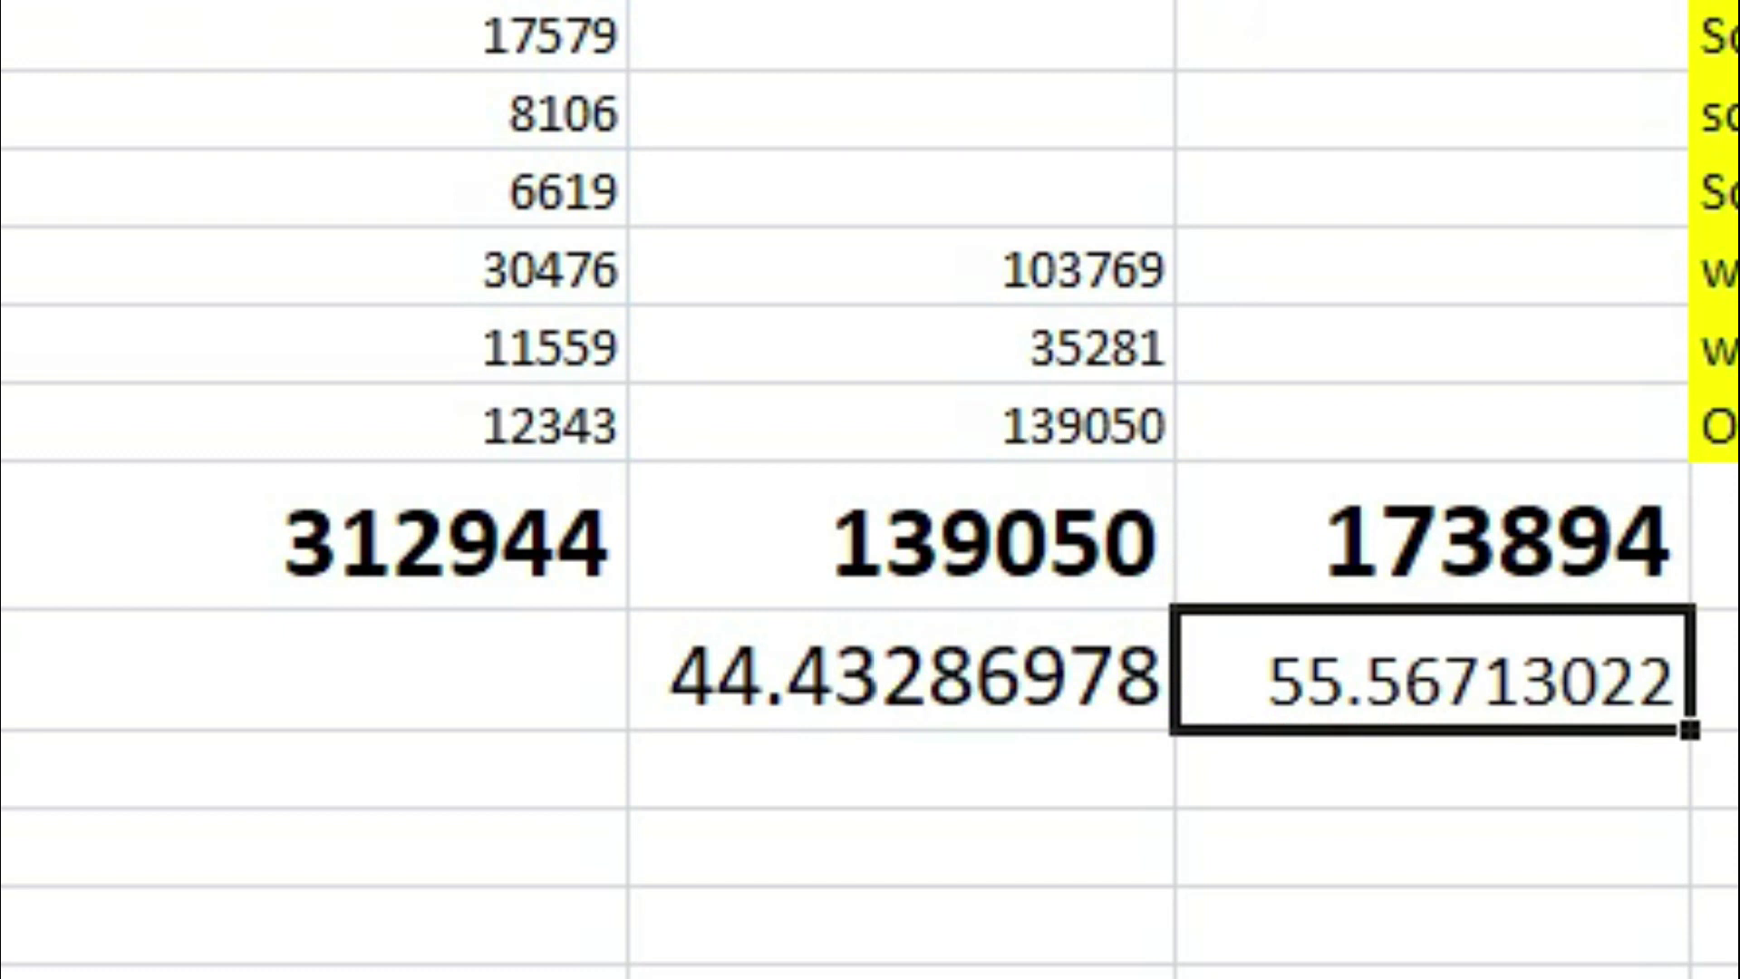
{"action": "left_click", "coordinate": [902, 670]}
{"action": "left_click", "coordinate": [314, 670]}
{"action": "left_click", "coordinate": [314, 535]}
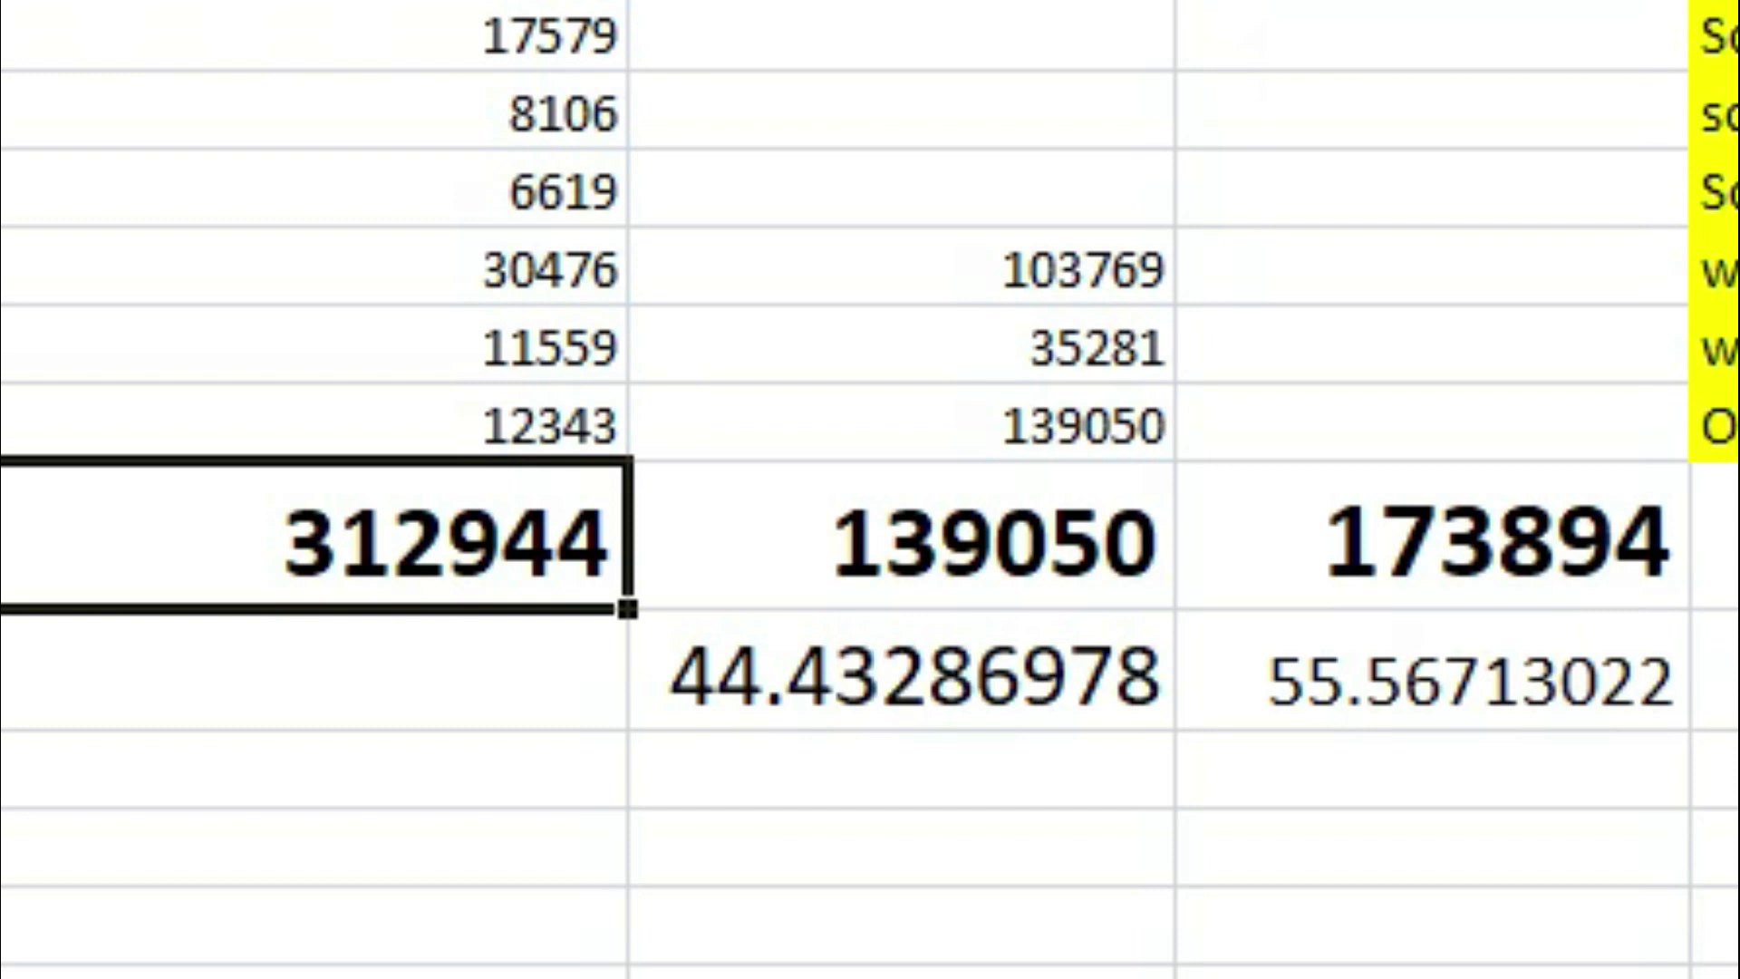
{"action": "left_click", "coordinate": [314, 669]}
{"action": "left_click", "coordinate": [902, 670]}
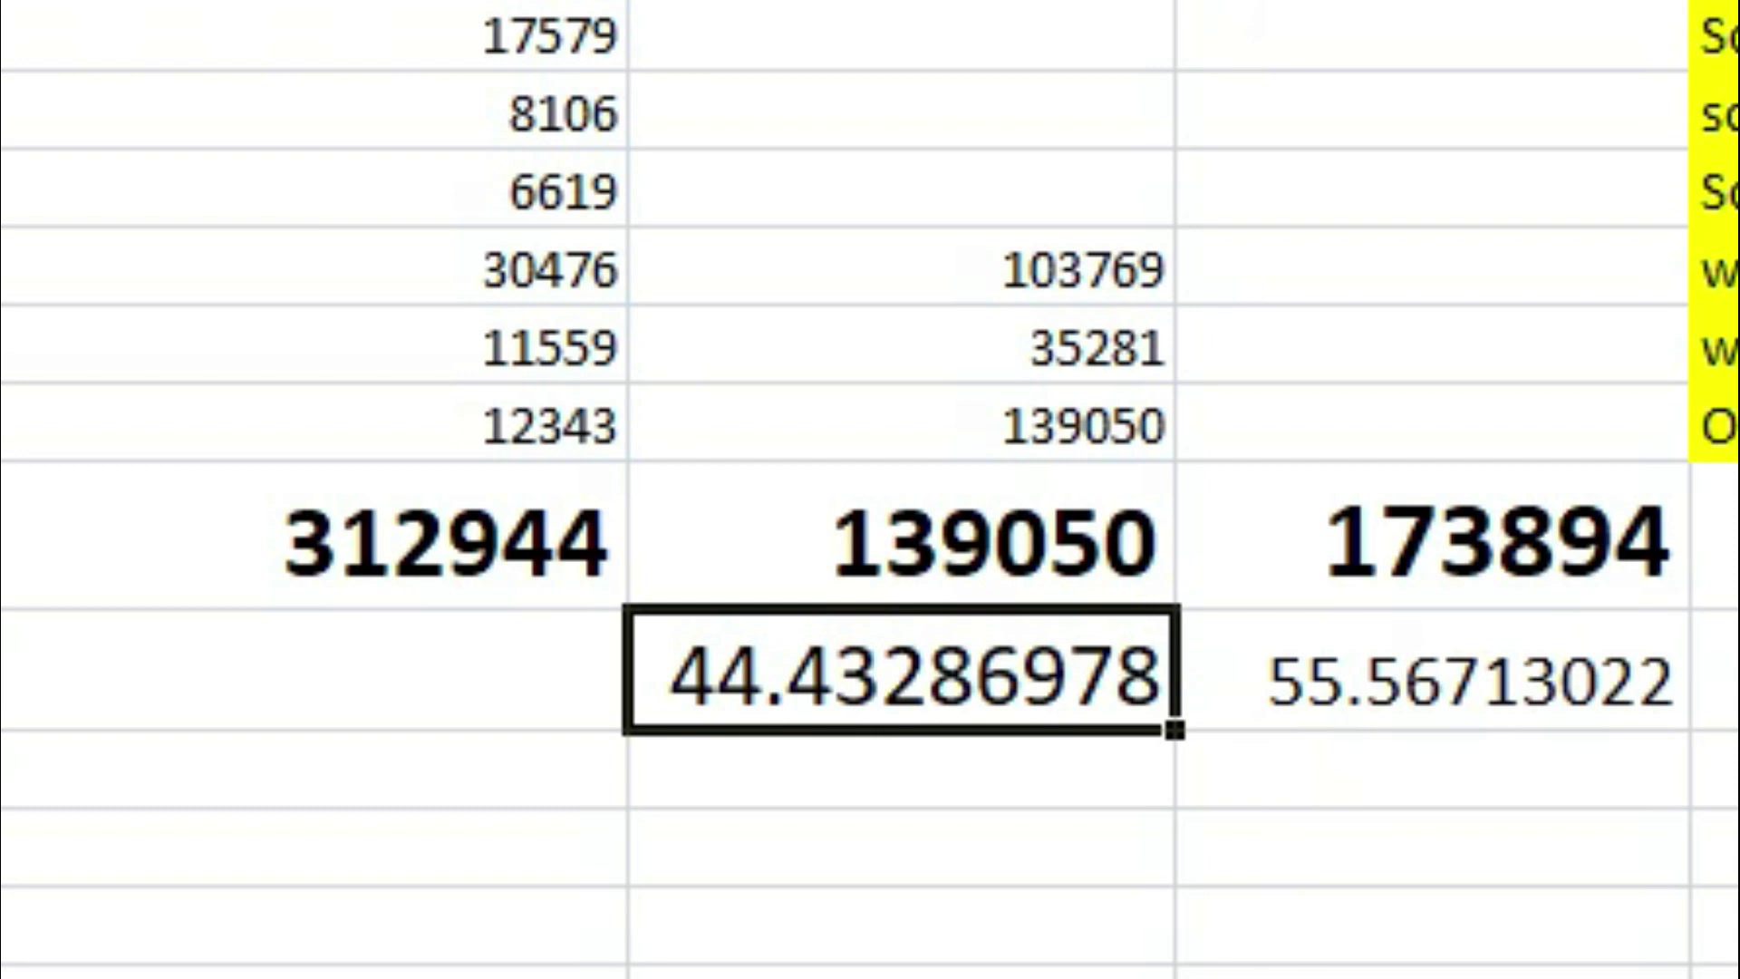
{"action": "key", "text": "Right"}
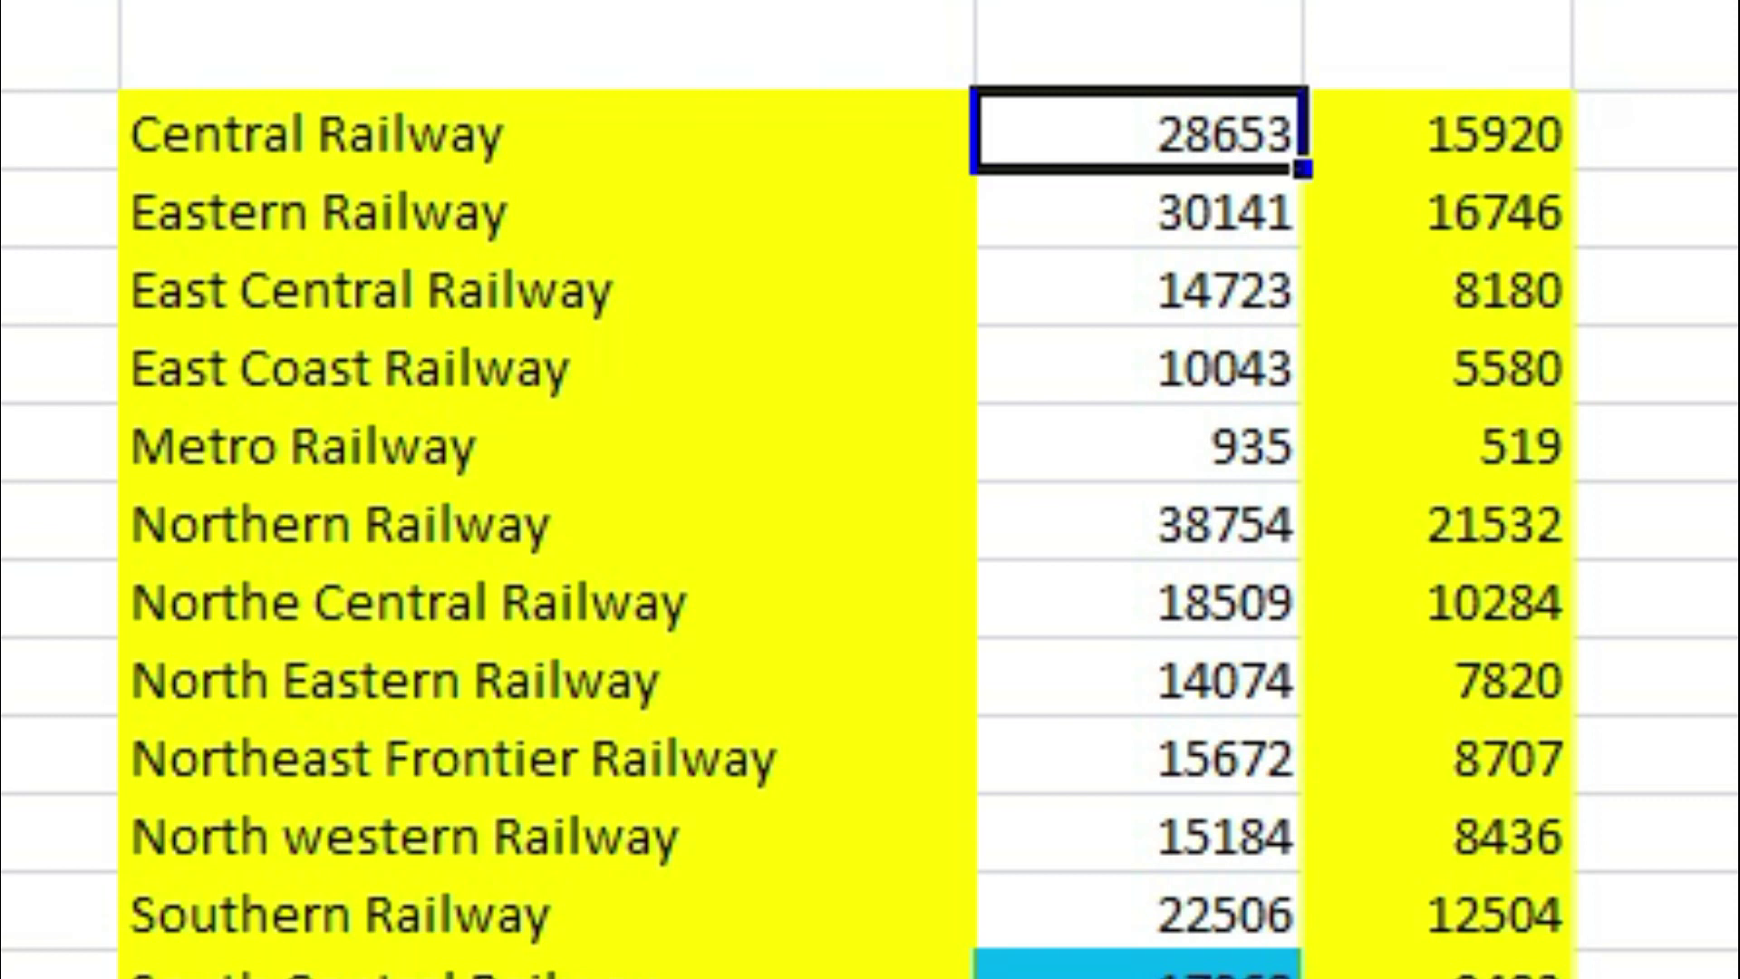
Step: Review the zone-wise figures in columns G and H, checking Central Railway, South Central Railway and the remaining zones
{"action": "left_click", "coordinate": [1438, 134]}
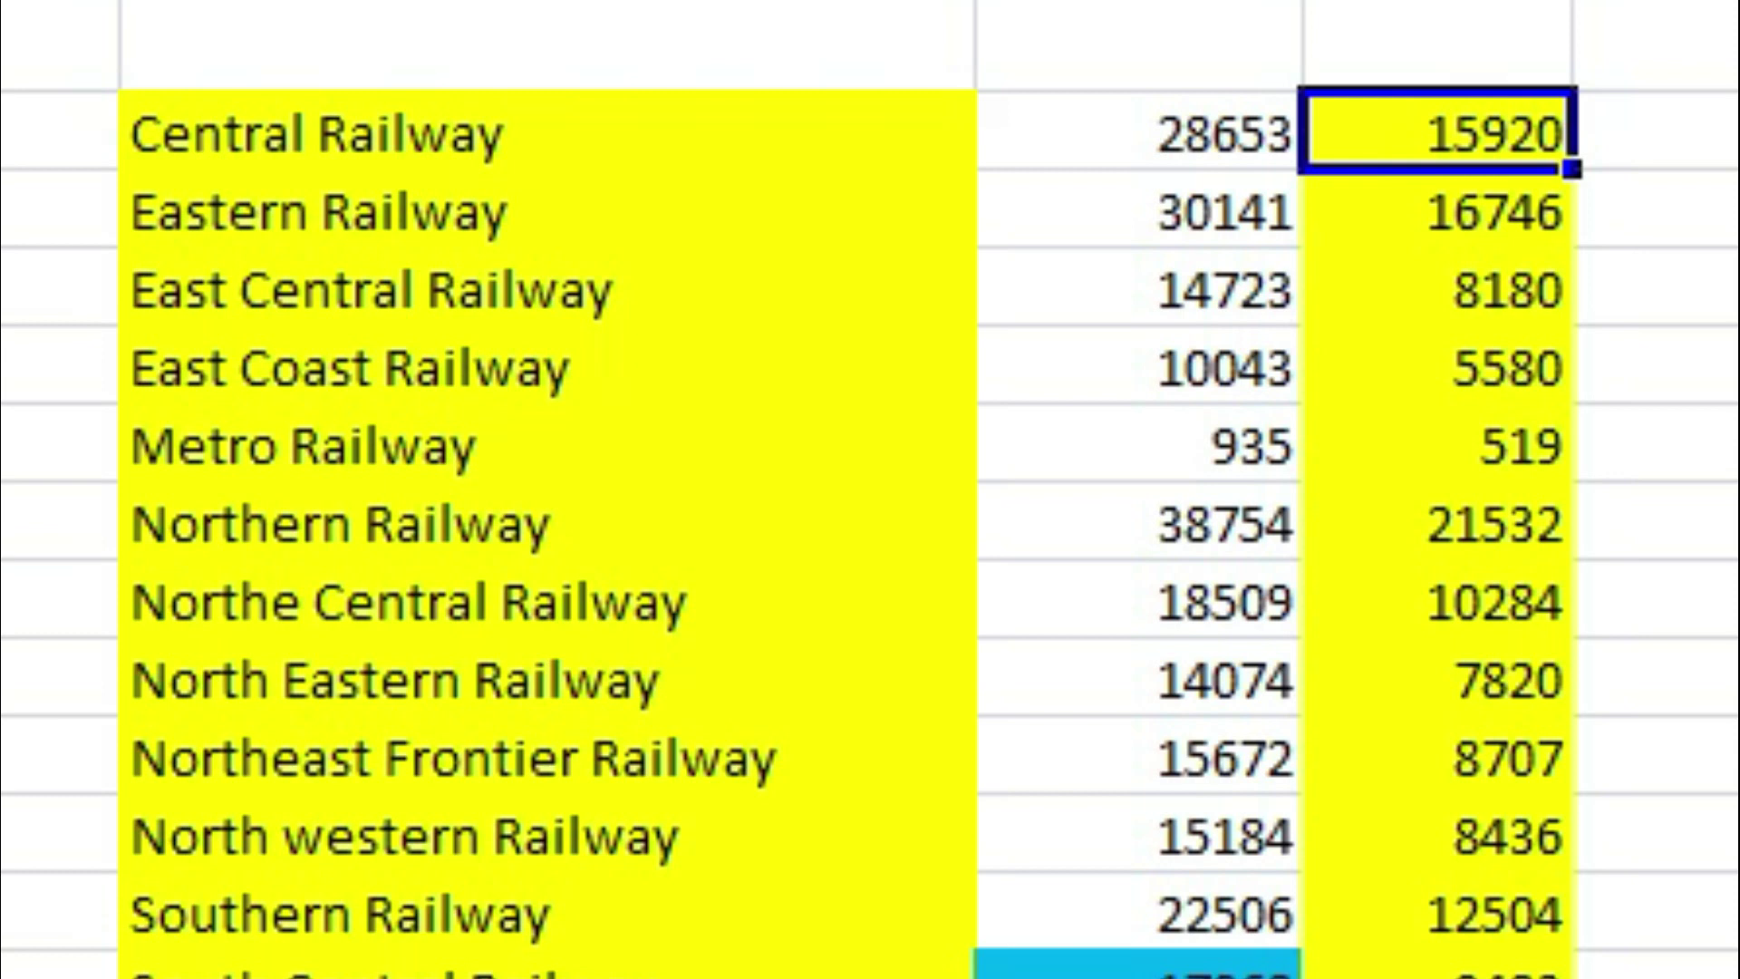
{"action": "left_click", "coordinate": [181, 963]}
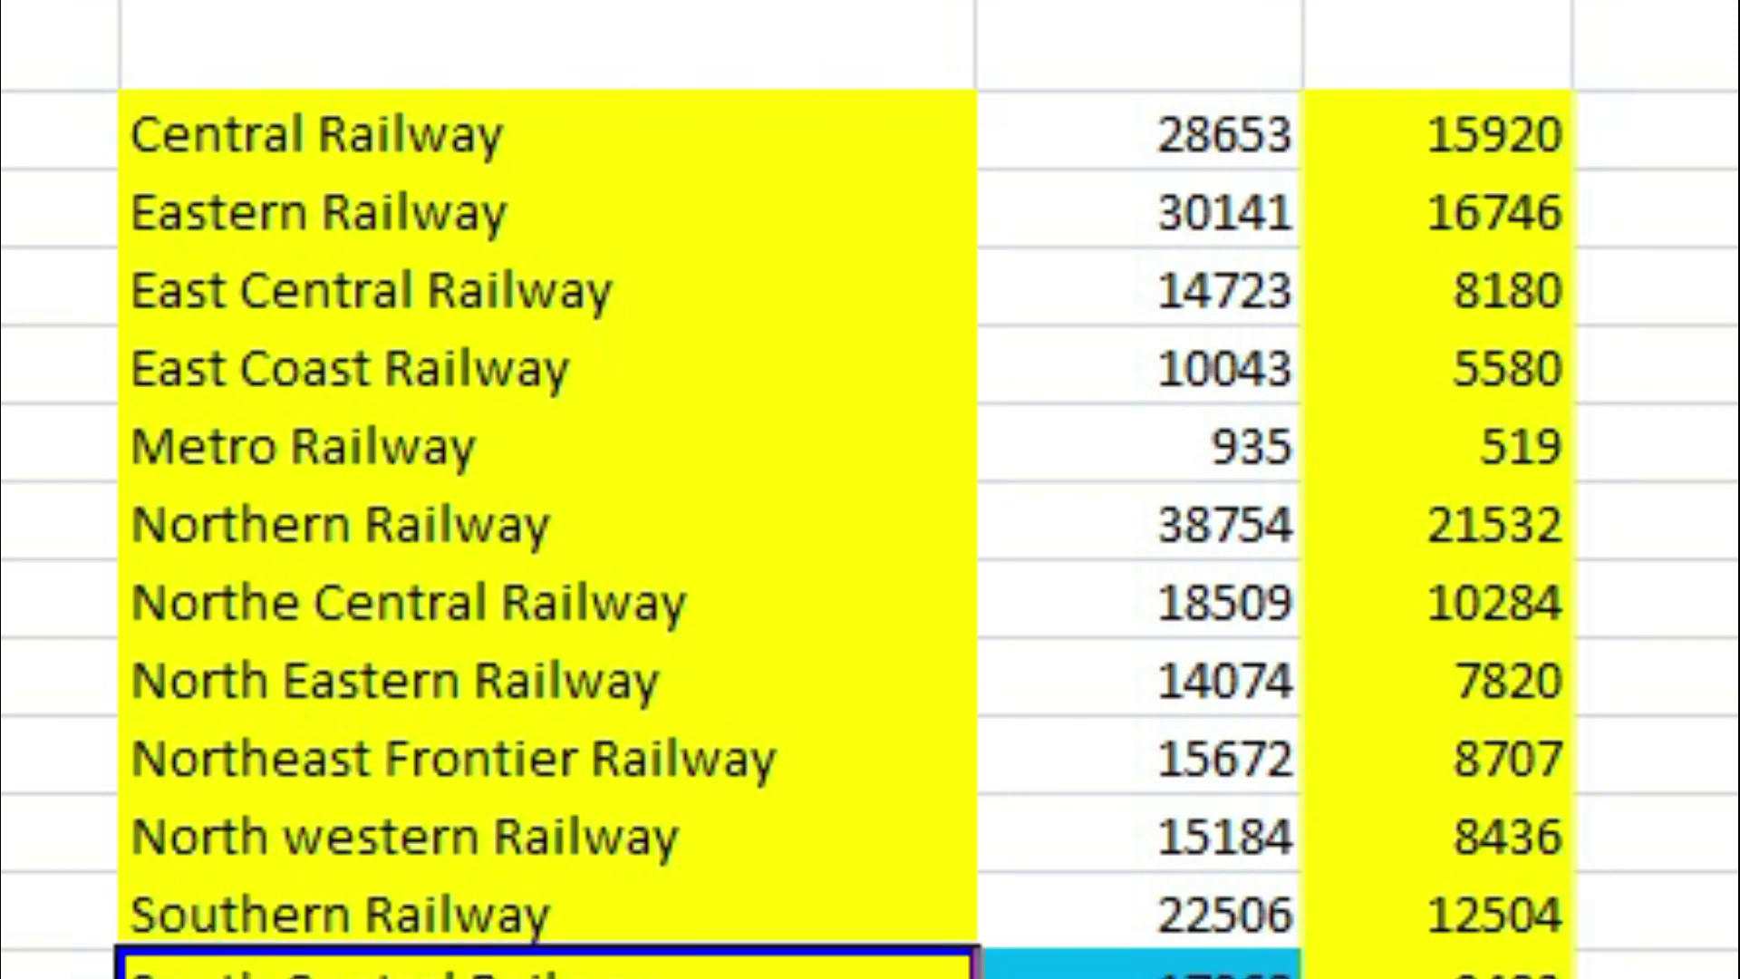
{"action": "left_click", "coordinate": [1139, 963]}
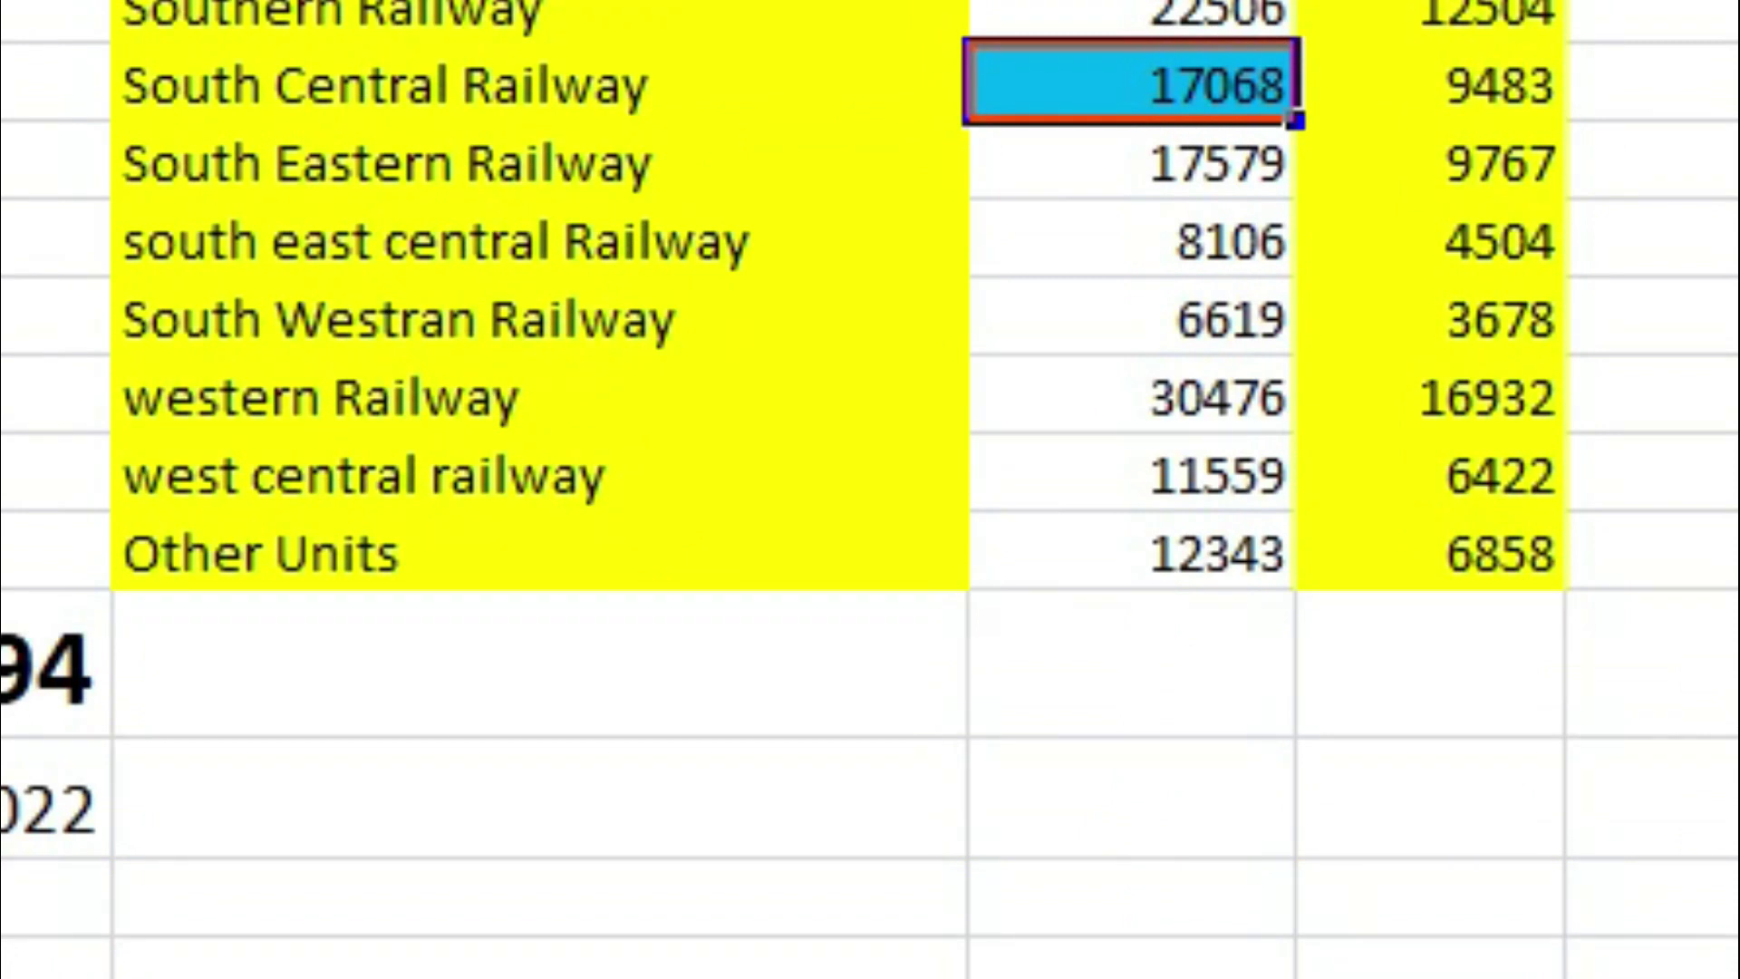
{"action": "left_click", "coordinate": [1429, 83]}
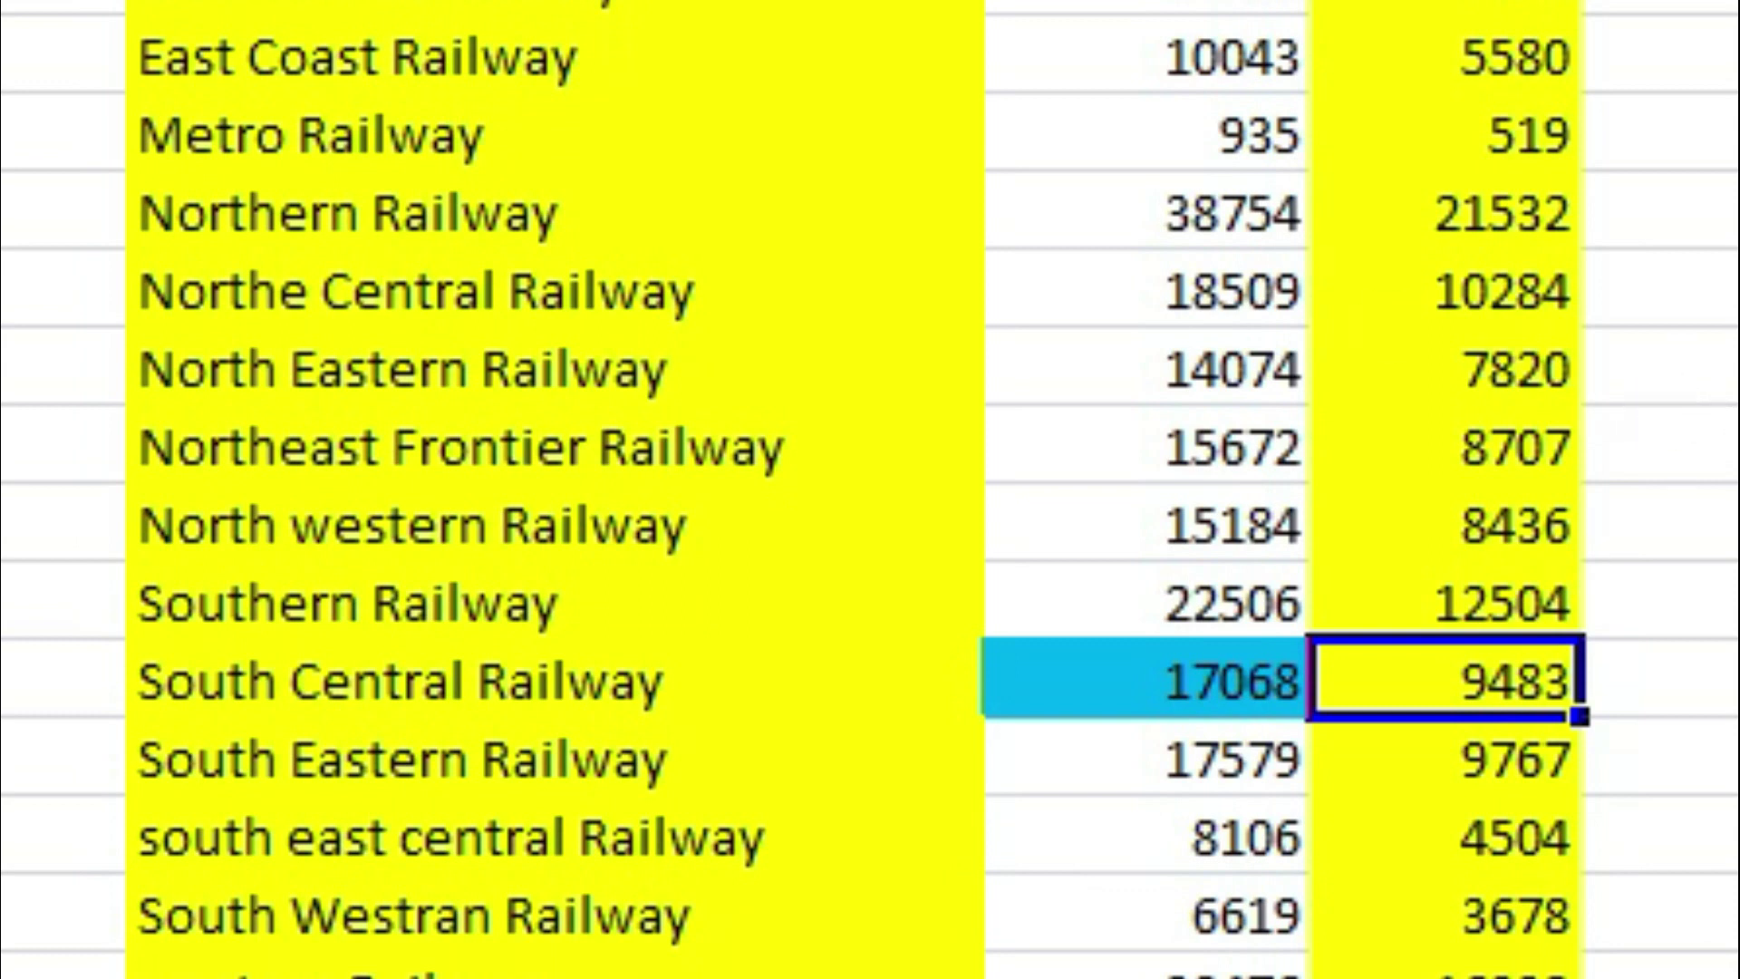
{"action": "key", "text": "Down"}
{"action": "key", "text": "Down"}
{"action": "key", "text": "Down"}
{"action": "key", "text": "Down"}
{"action": "key", "text": "Down"}
{"action": "key", "text": "Down"}
{"action": "key", "text": "Down"}
{"action": "key", "text": "Down"}
{"action": "key", "text": "Down"}
{"action": "key", "text": "Down"}
{"action": "key", "text": "Down"}
{"action": "key", "text": "Down"}
{"action": "key", "text": "Down"}
{"action": "key", "text": "Down"}
{"action": "key", "text": "Down"}
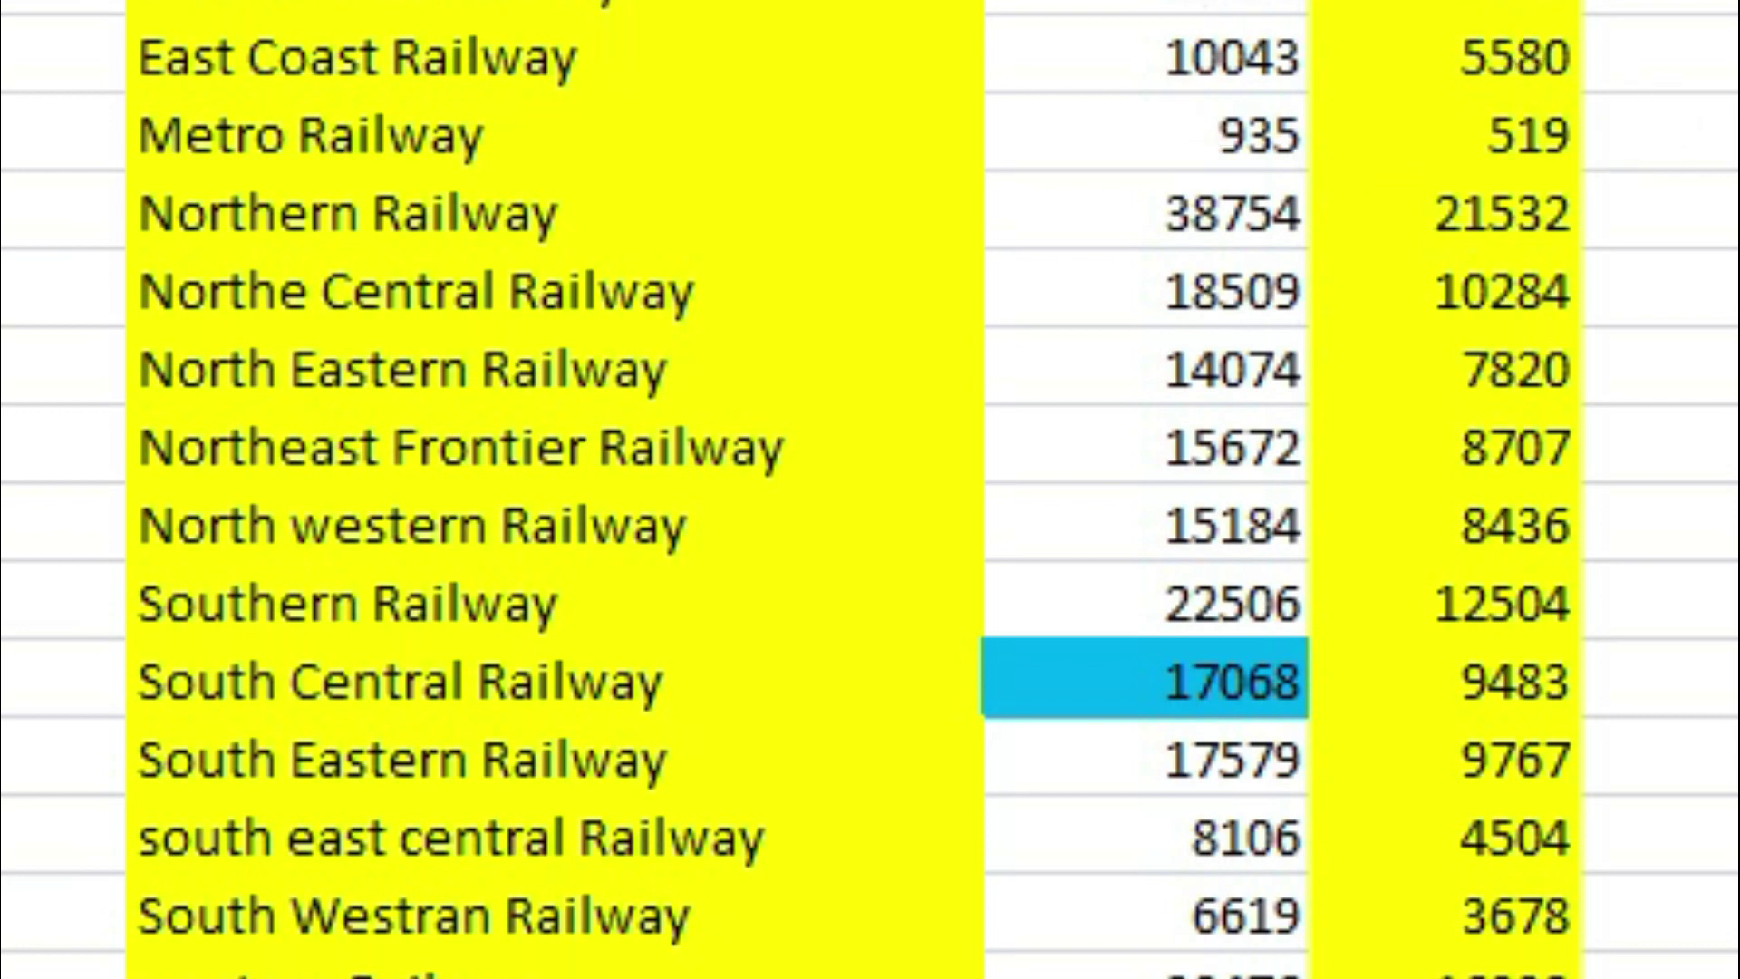
{"action": "key", "text": "ctrl+space"}
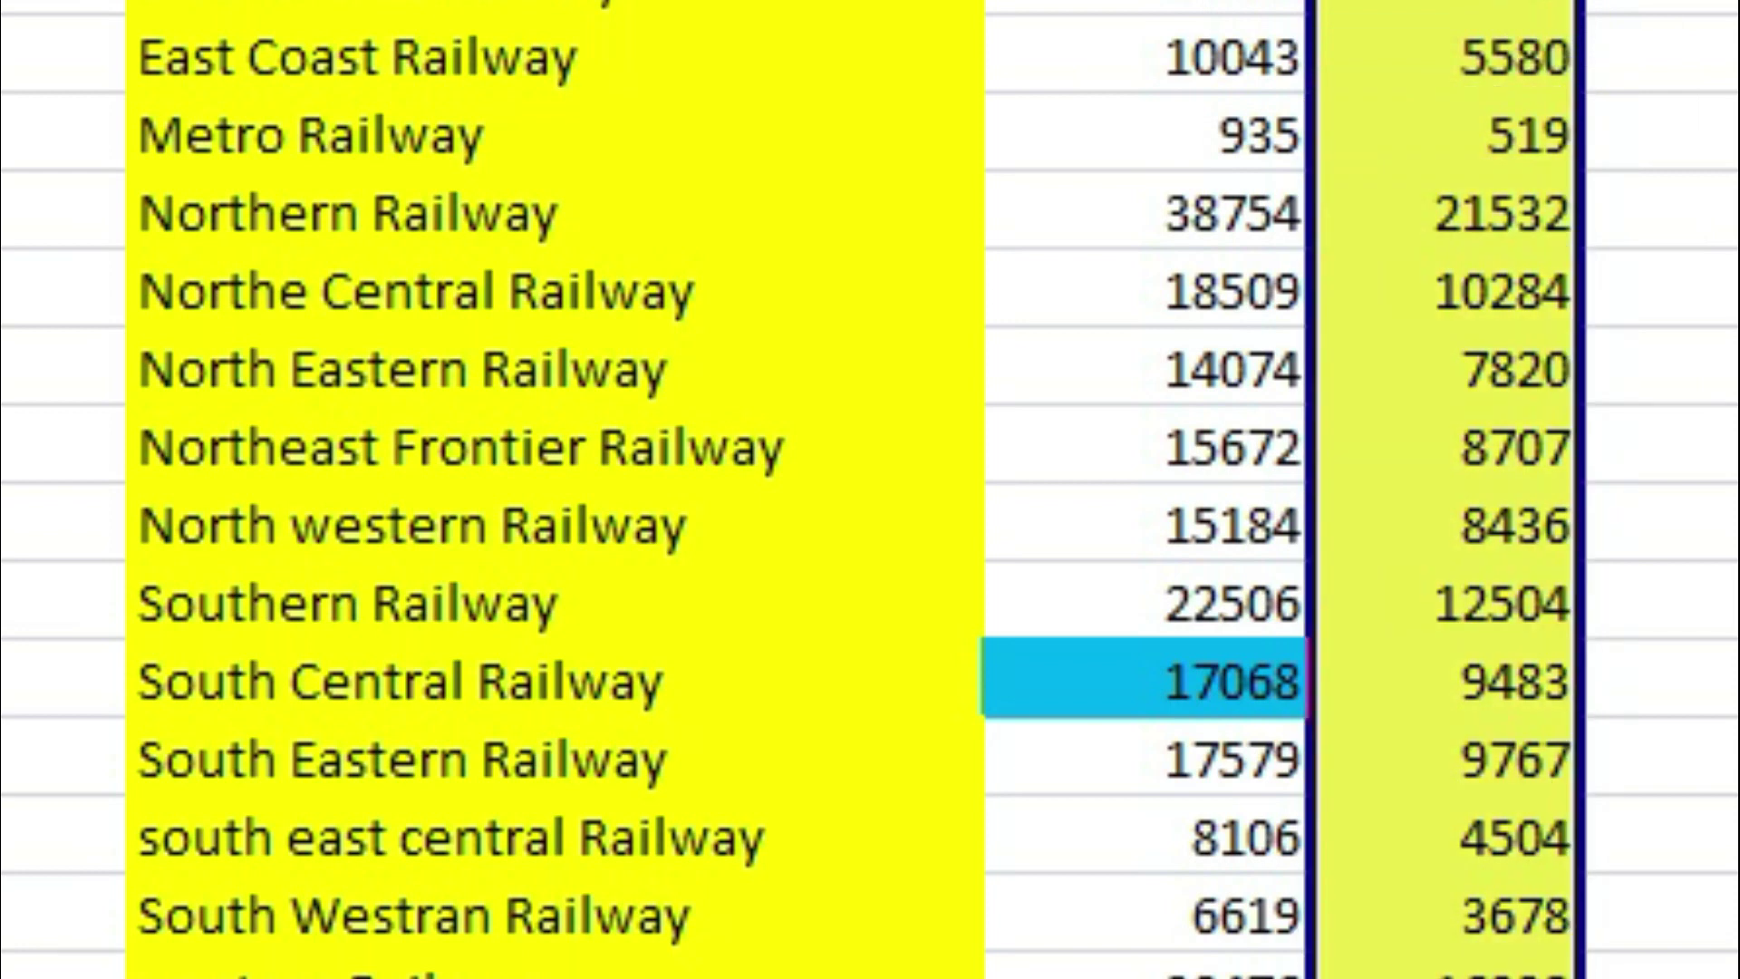
{"action": "key", "text": "Down"}
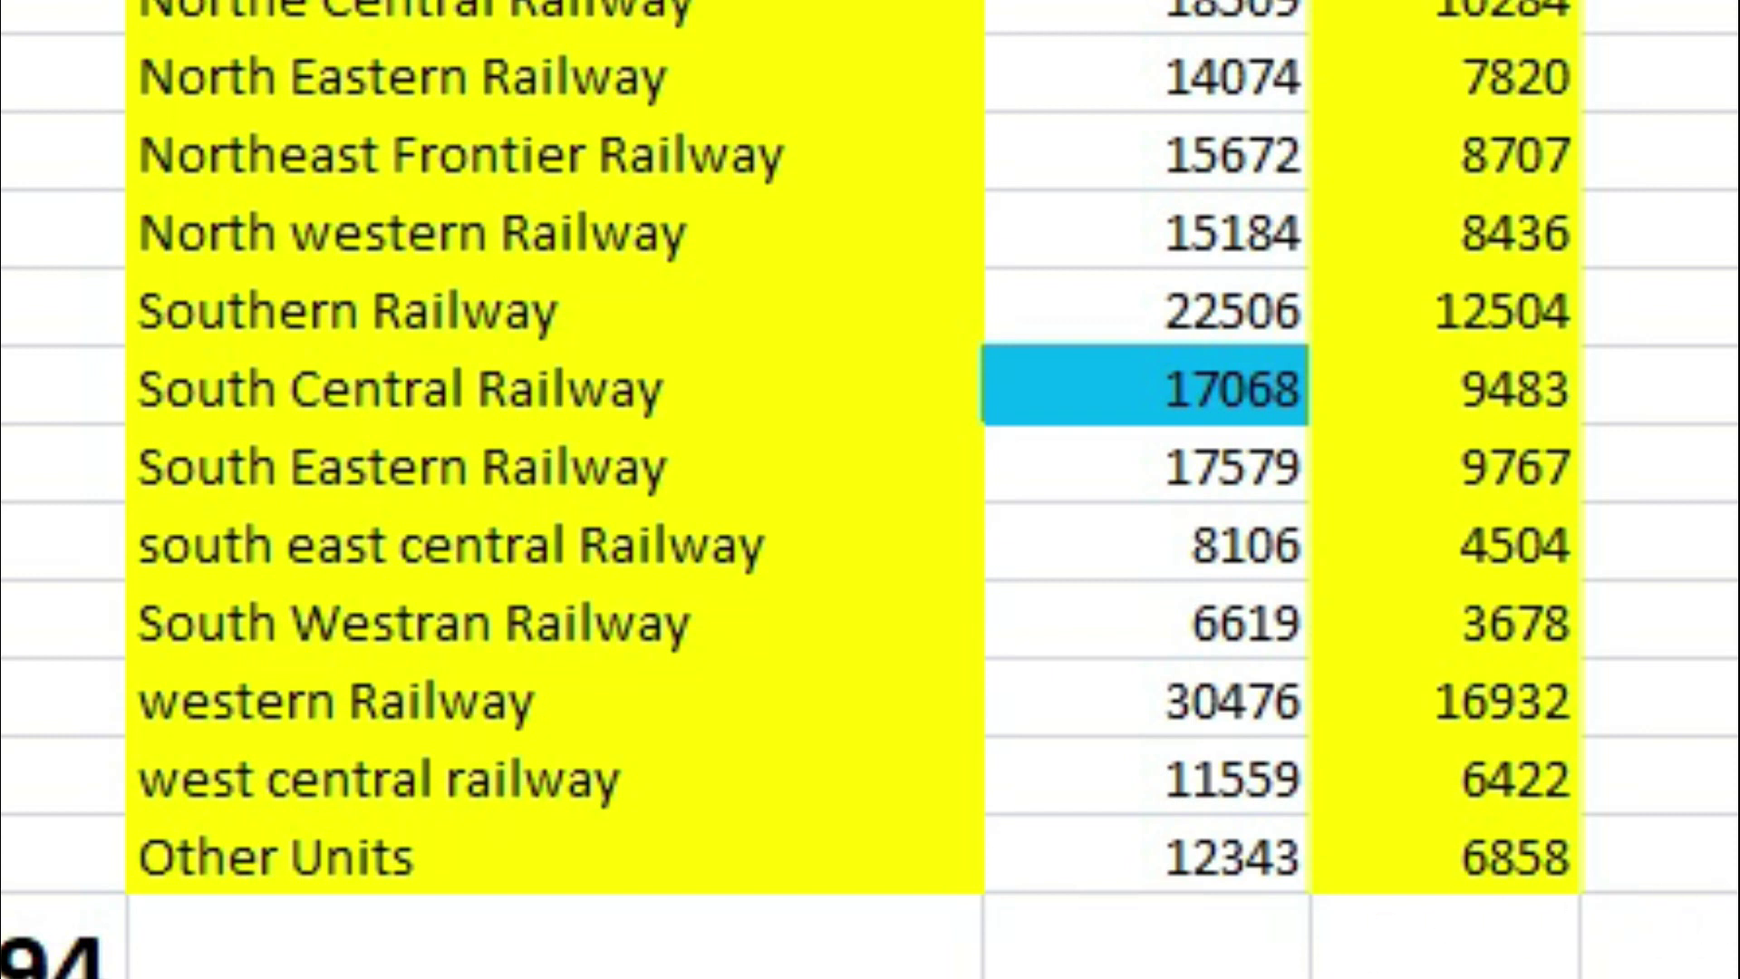
Step: Compare the bold totals in D22 and E22 with each other
{"action": "left_click", "coordinate": [62, 942]}
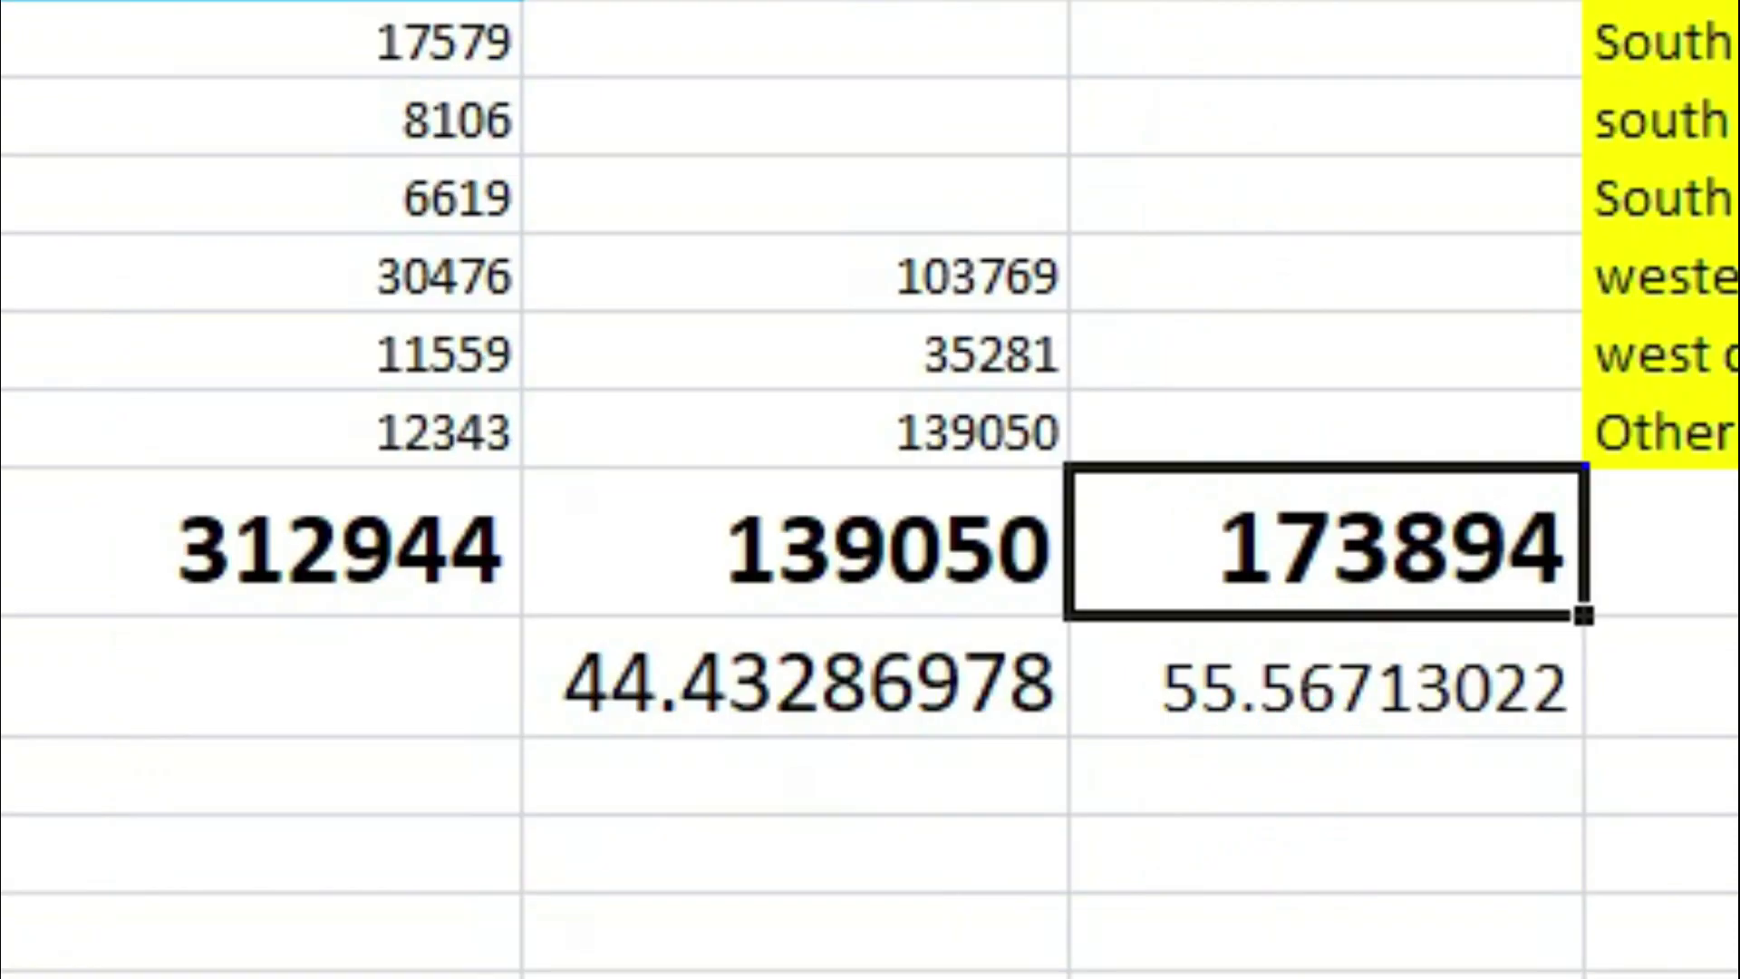
{"action": "scroll", "coordinate": [1303, 668], "scroll_direction": "down", "scroll_amount": 2}
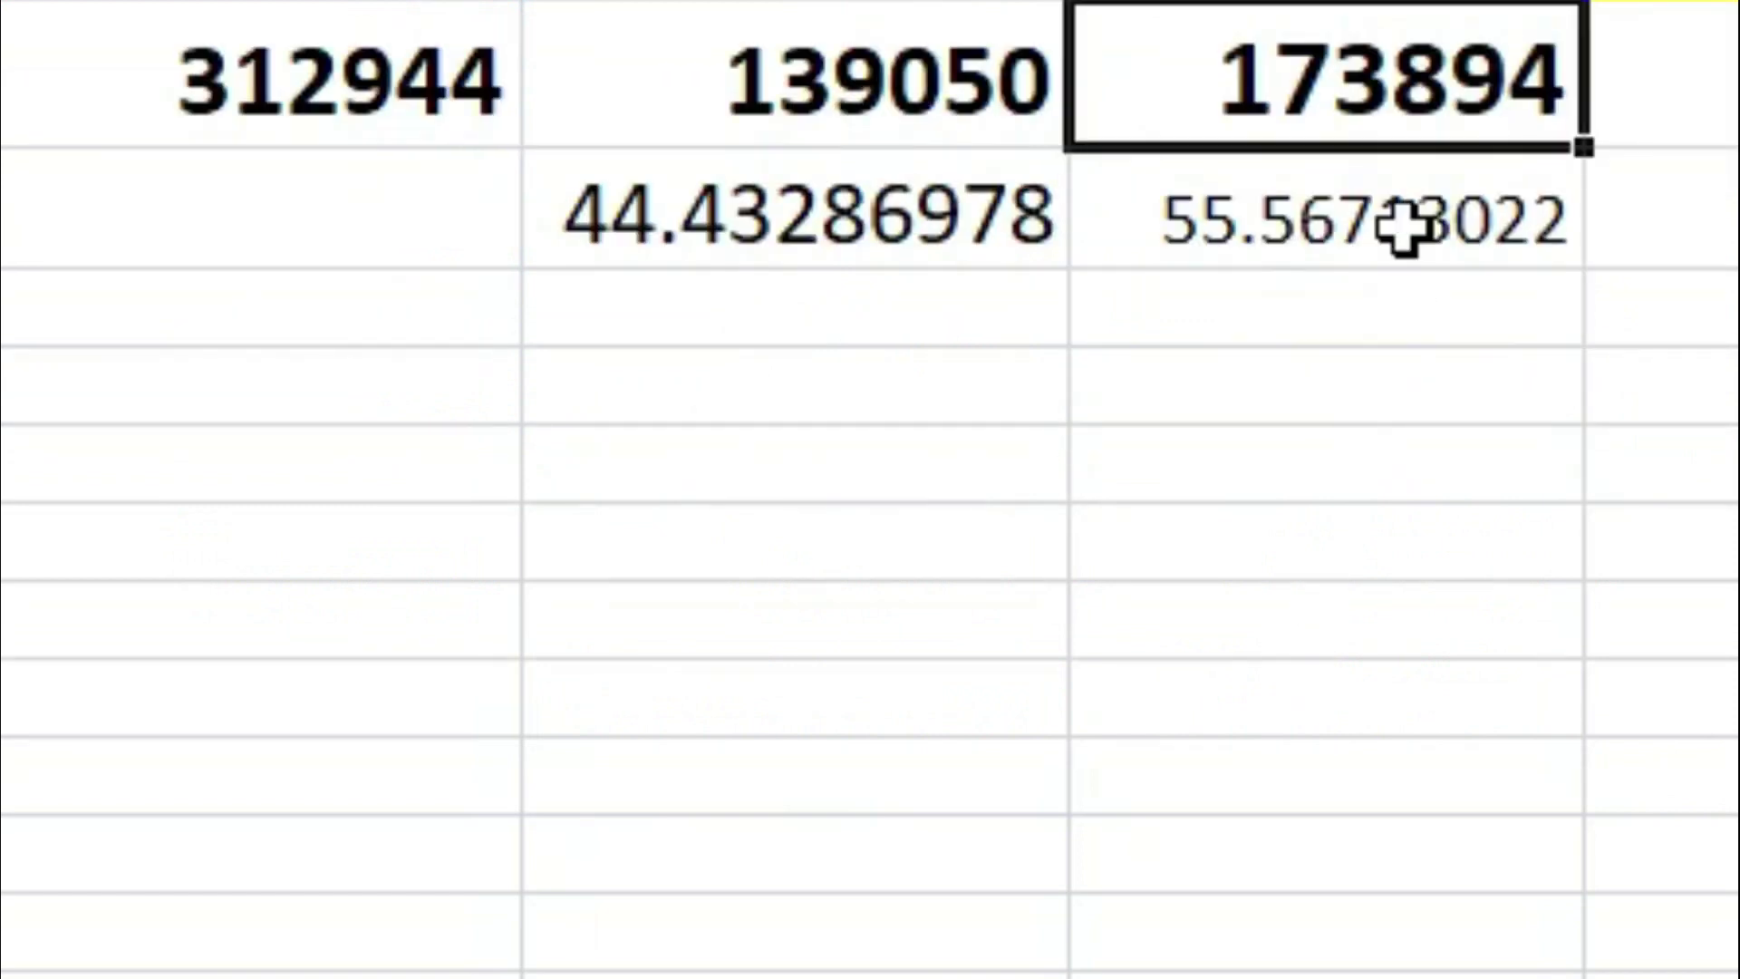
{"action": "scroll", "coordinate": [1404, 227], "scroll_direction": "down", "scroll_amount": 1}
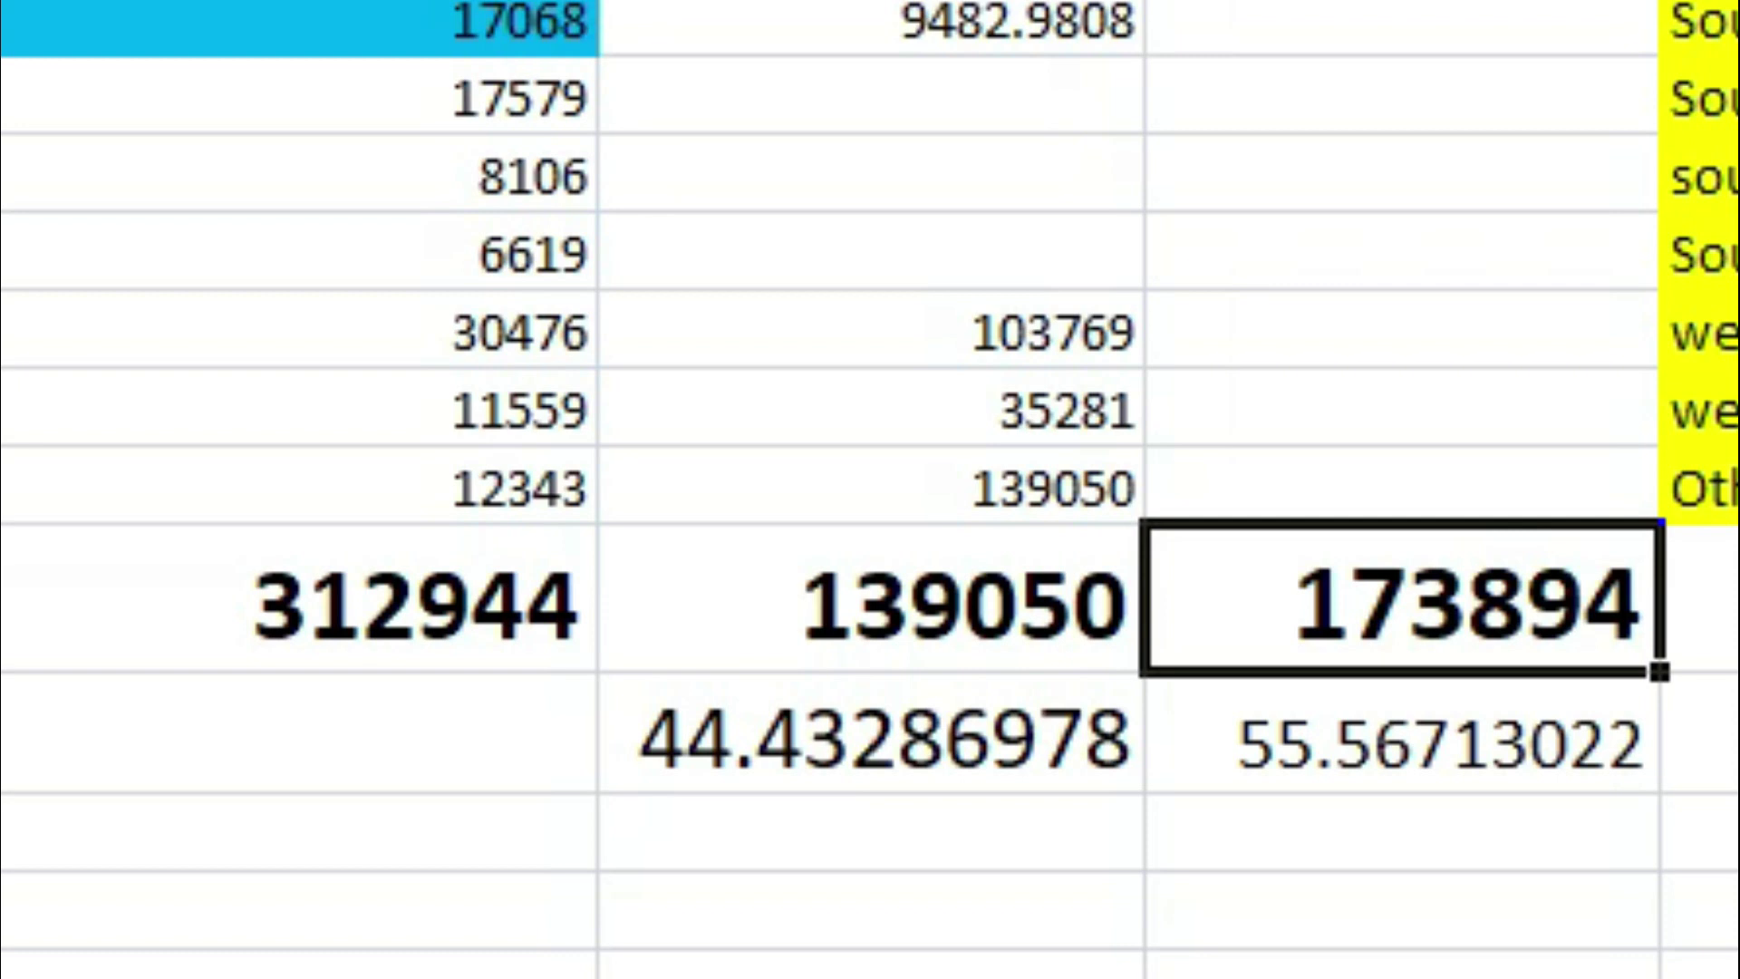
{"action": "left_click", "coordinate": [951, 590]}
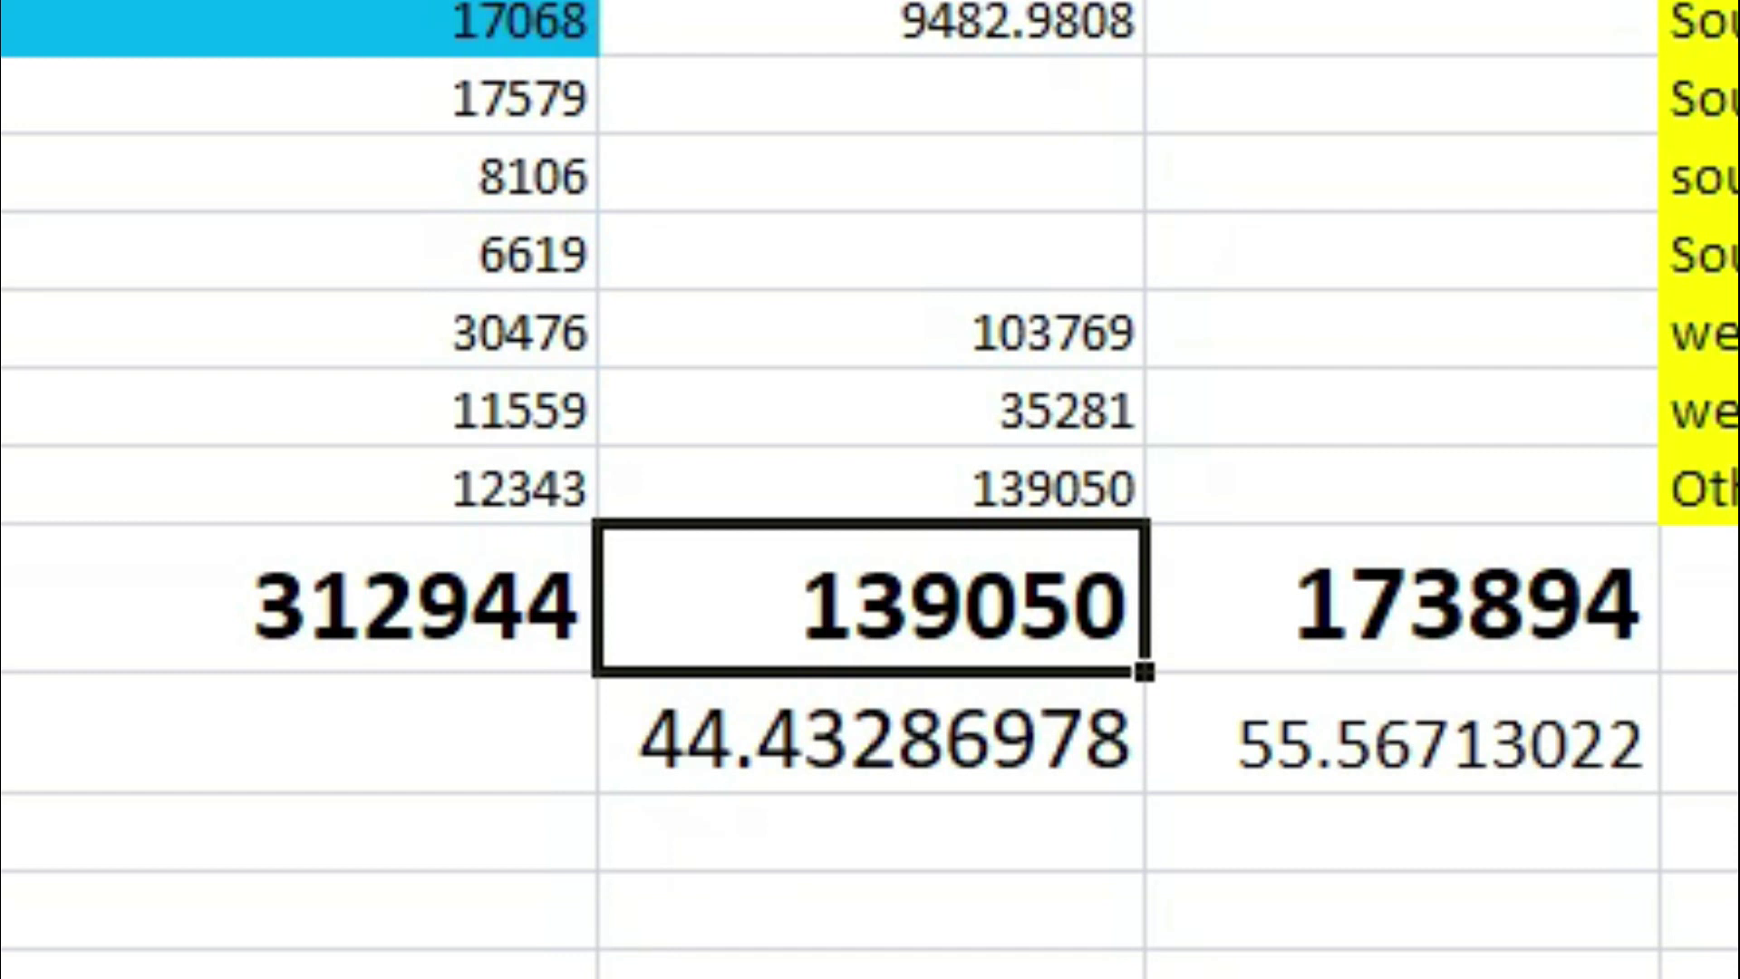
{"action": "left_click", "coordinate": [1401, 599]}
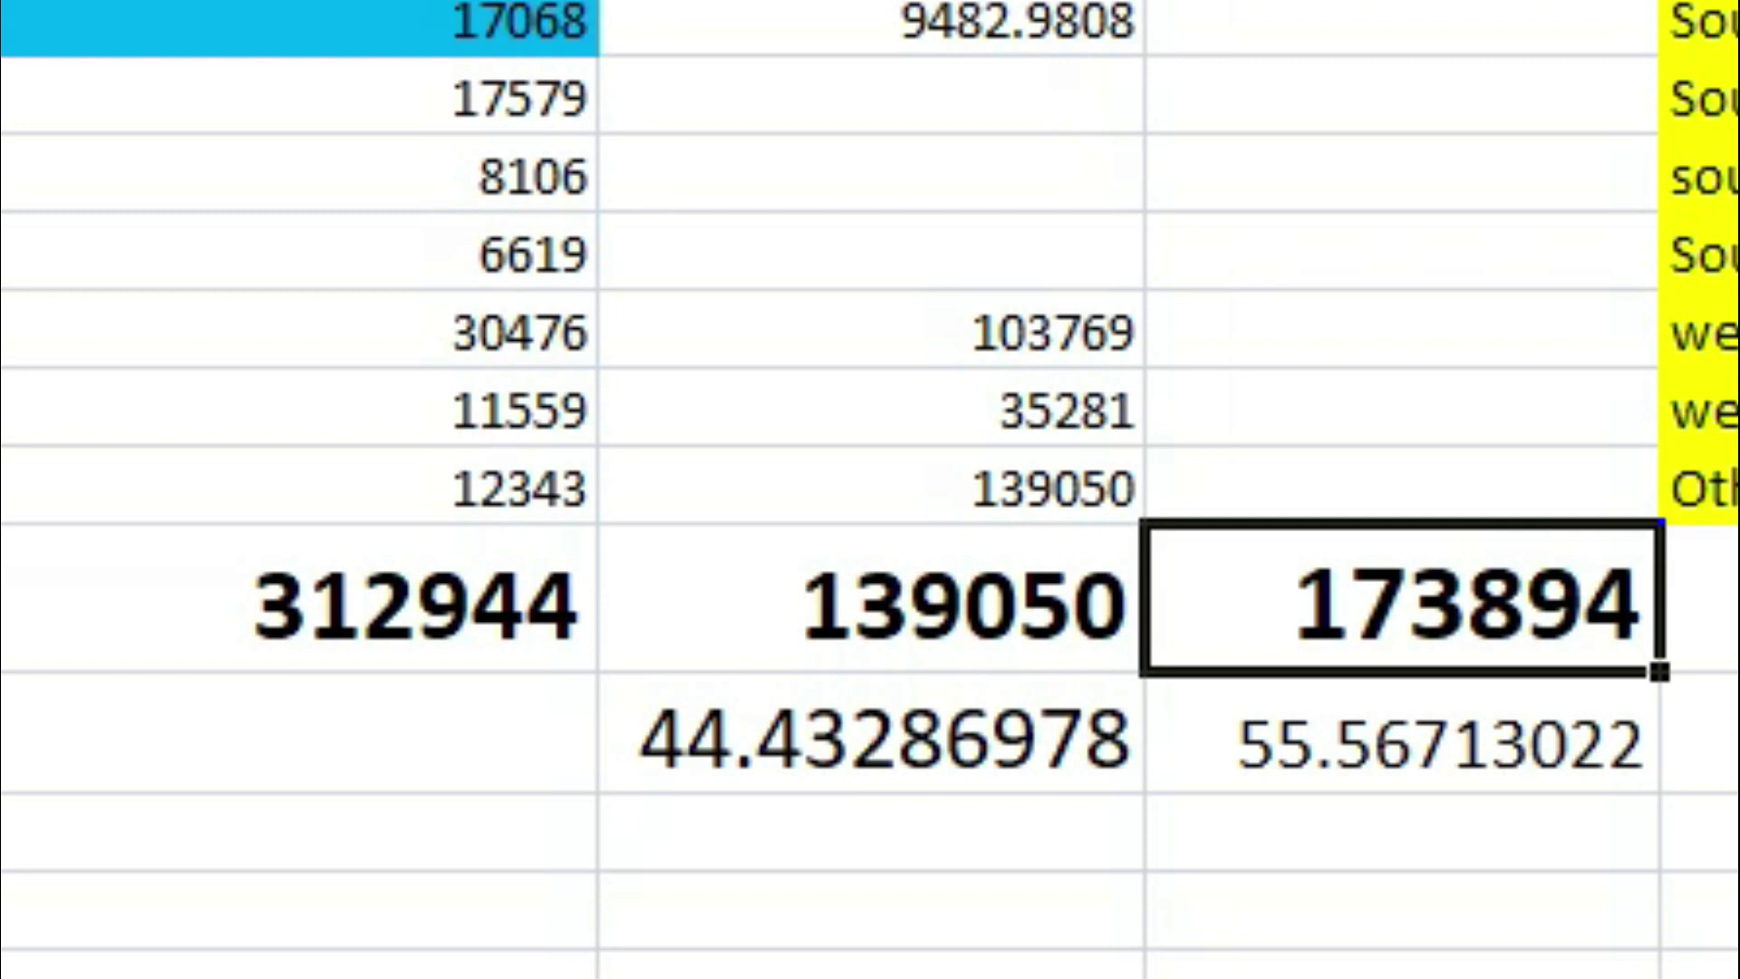
{"action": "left_click", "coordinate": [897, 609]}
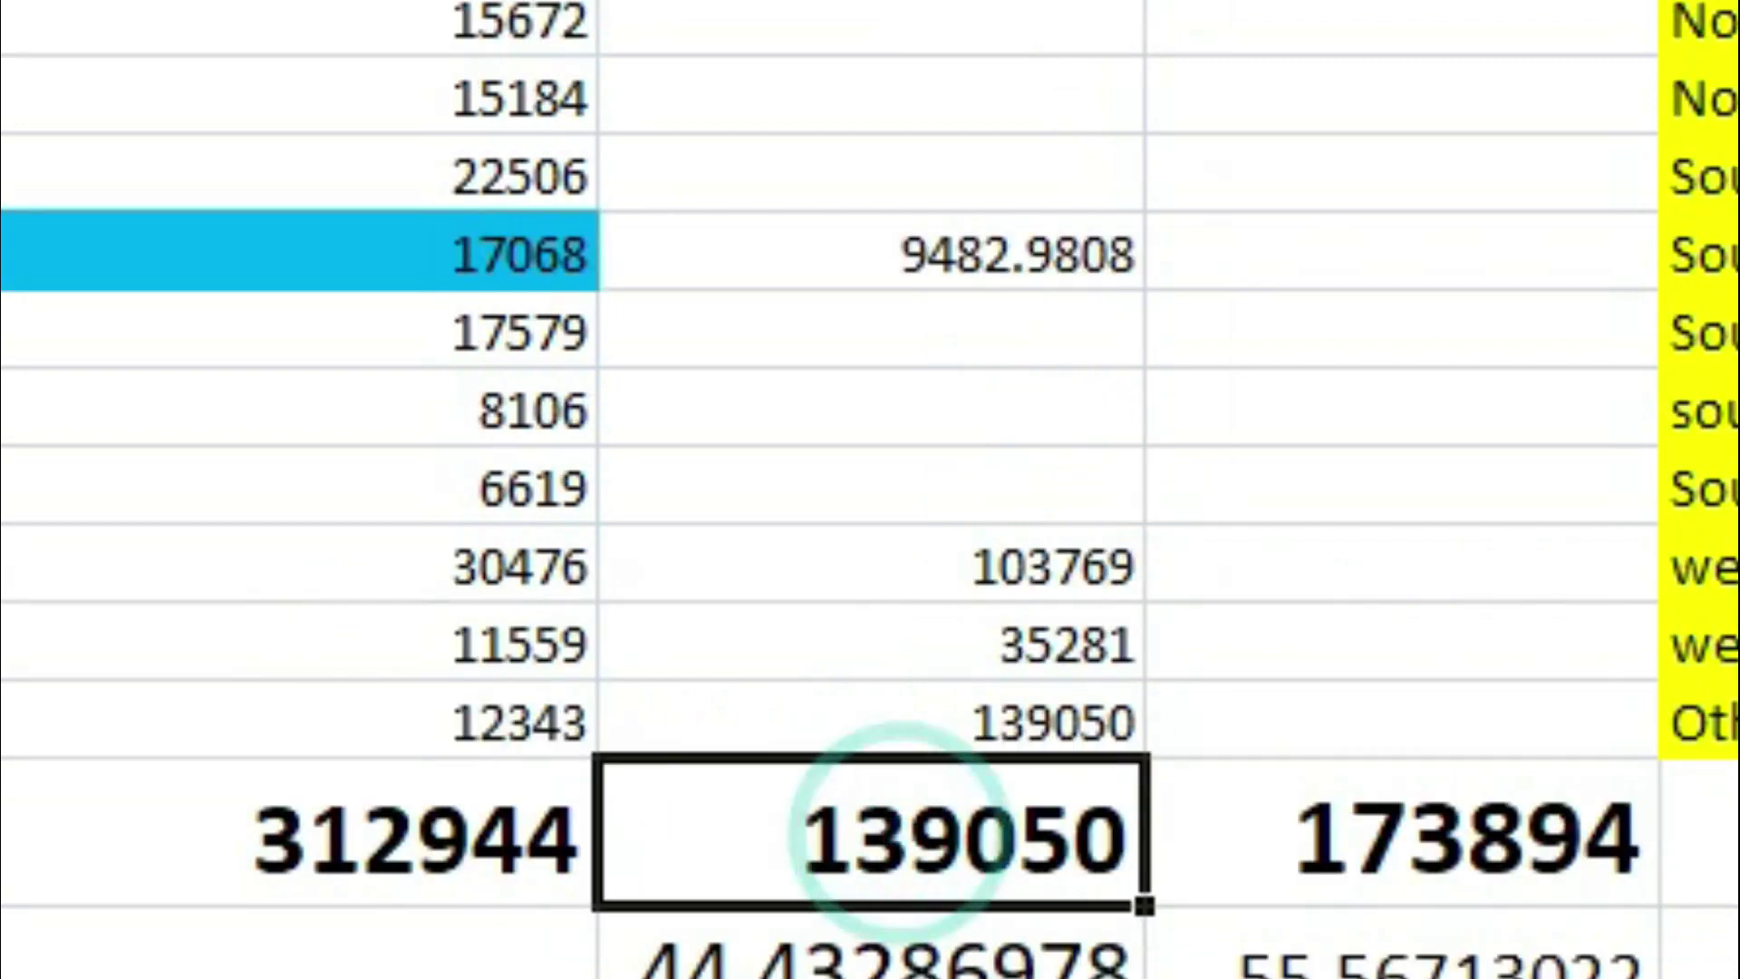
{"action": "left_click", "coordinate": [1433, 595]}
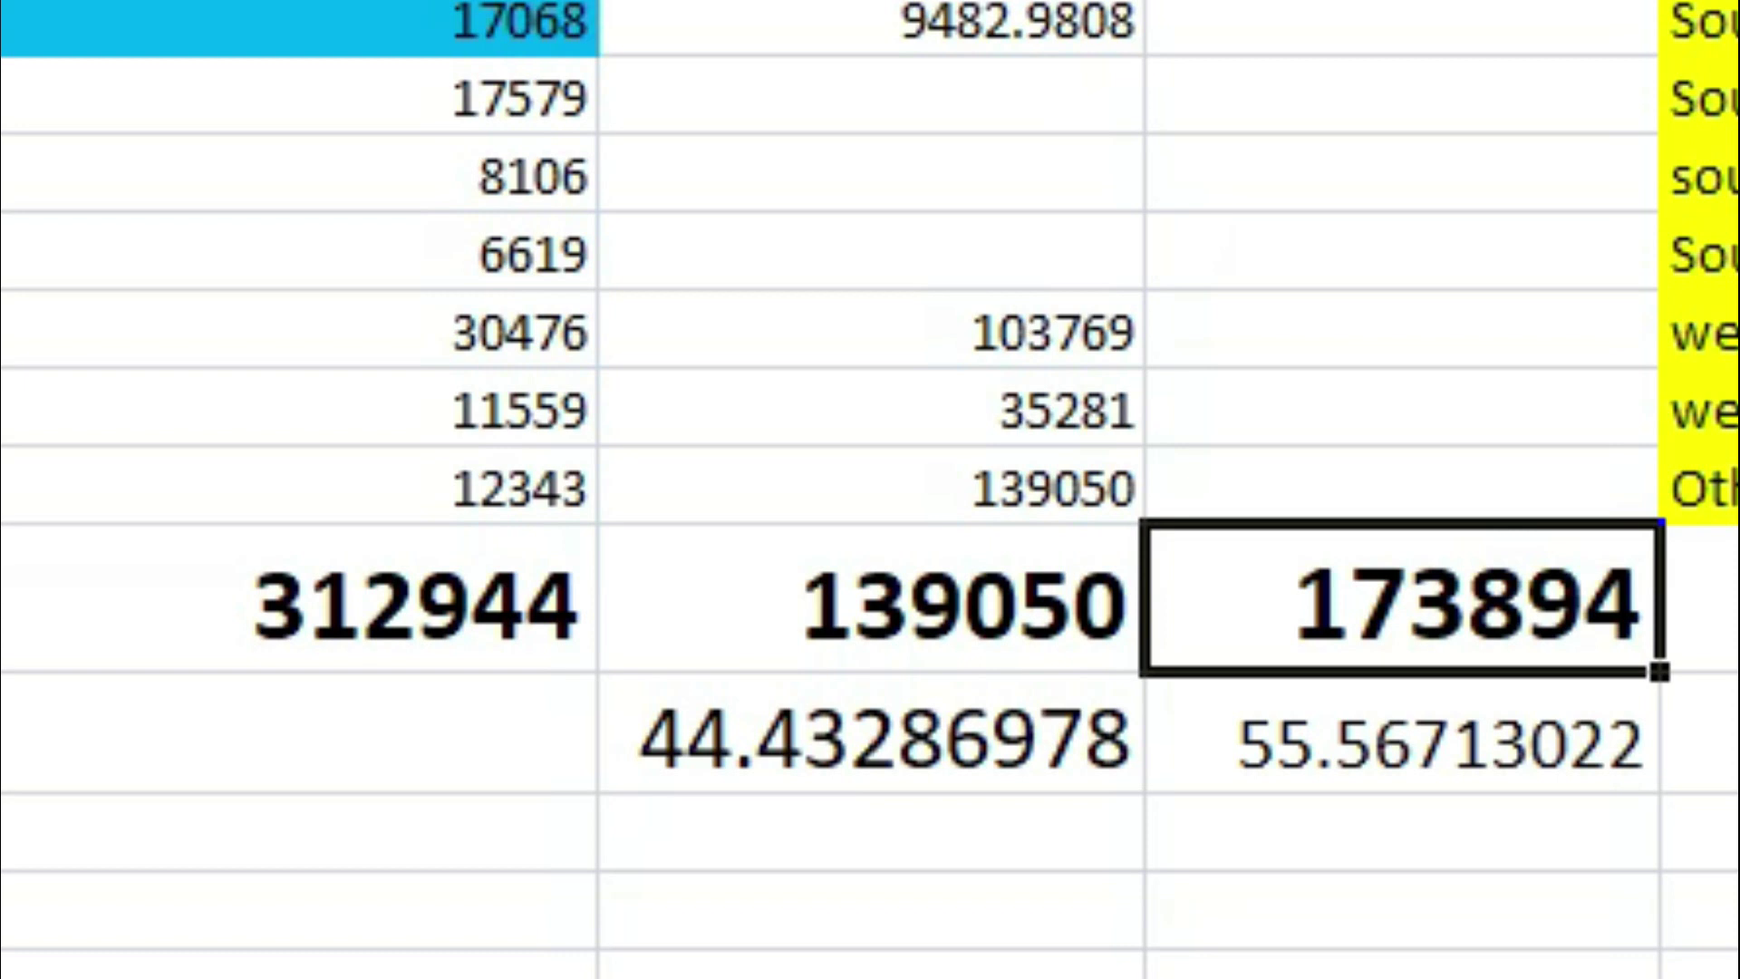
{"action": "left_click", "coordinate": [871, 597]}
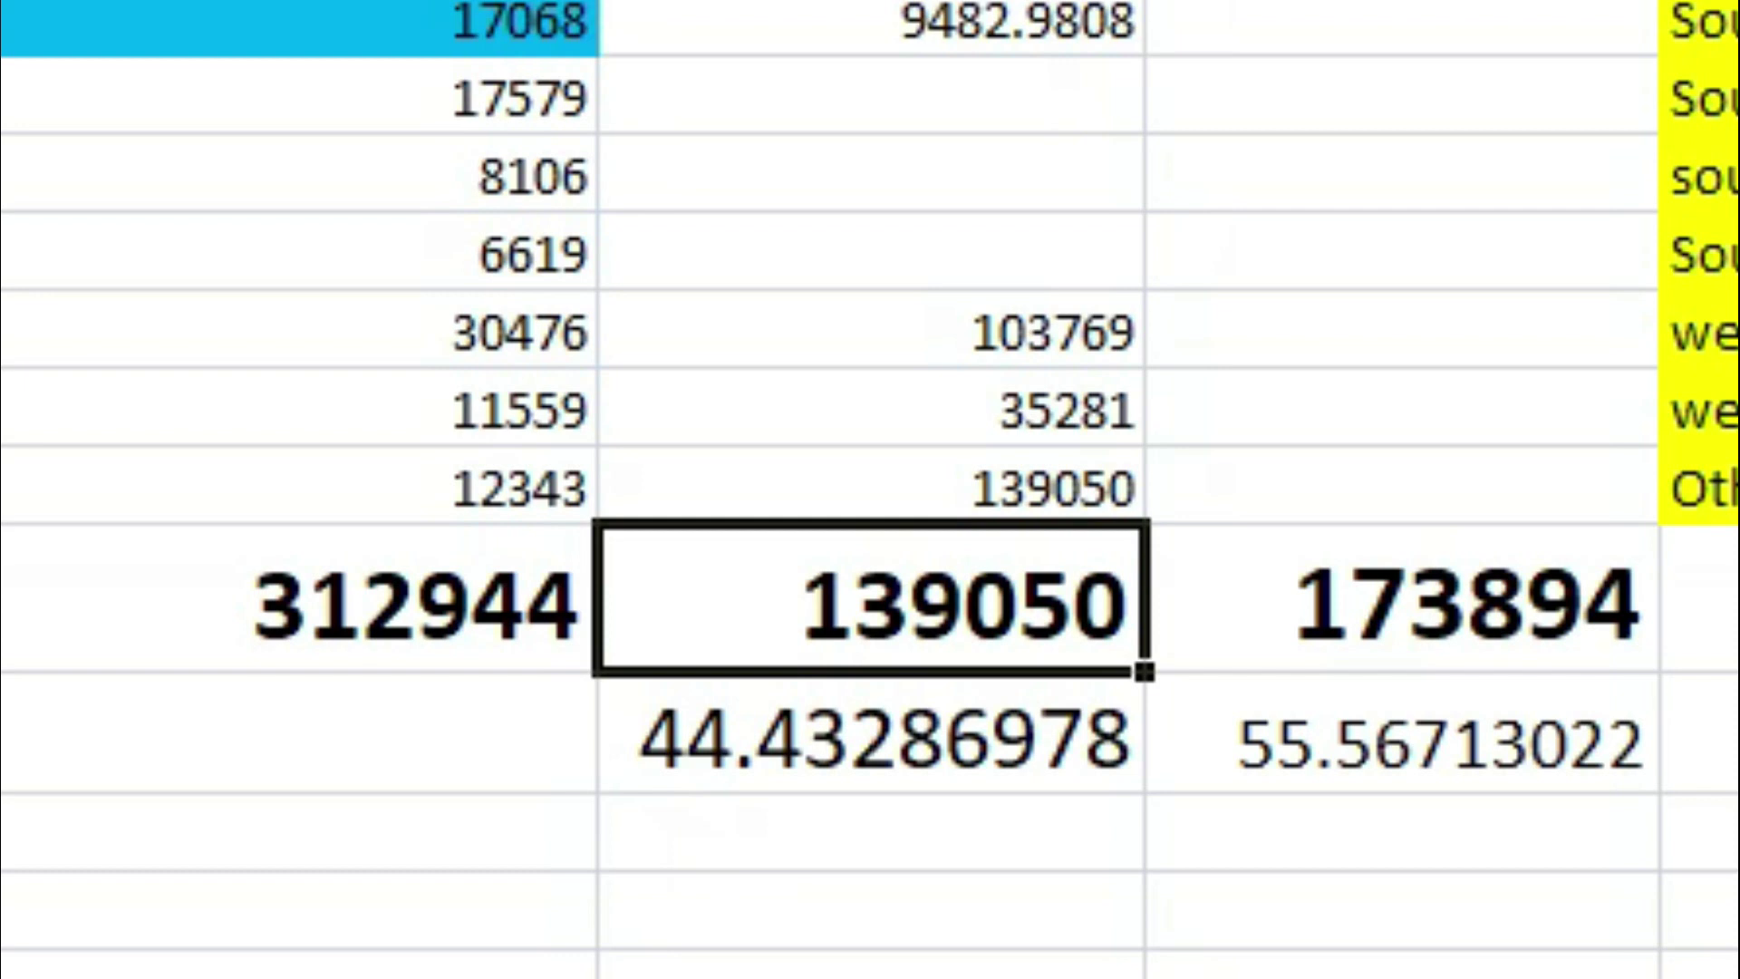
{"action": "left_click", "coordinate": [1403, 598]}
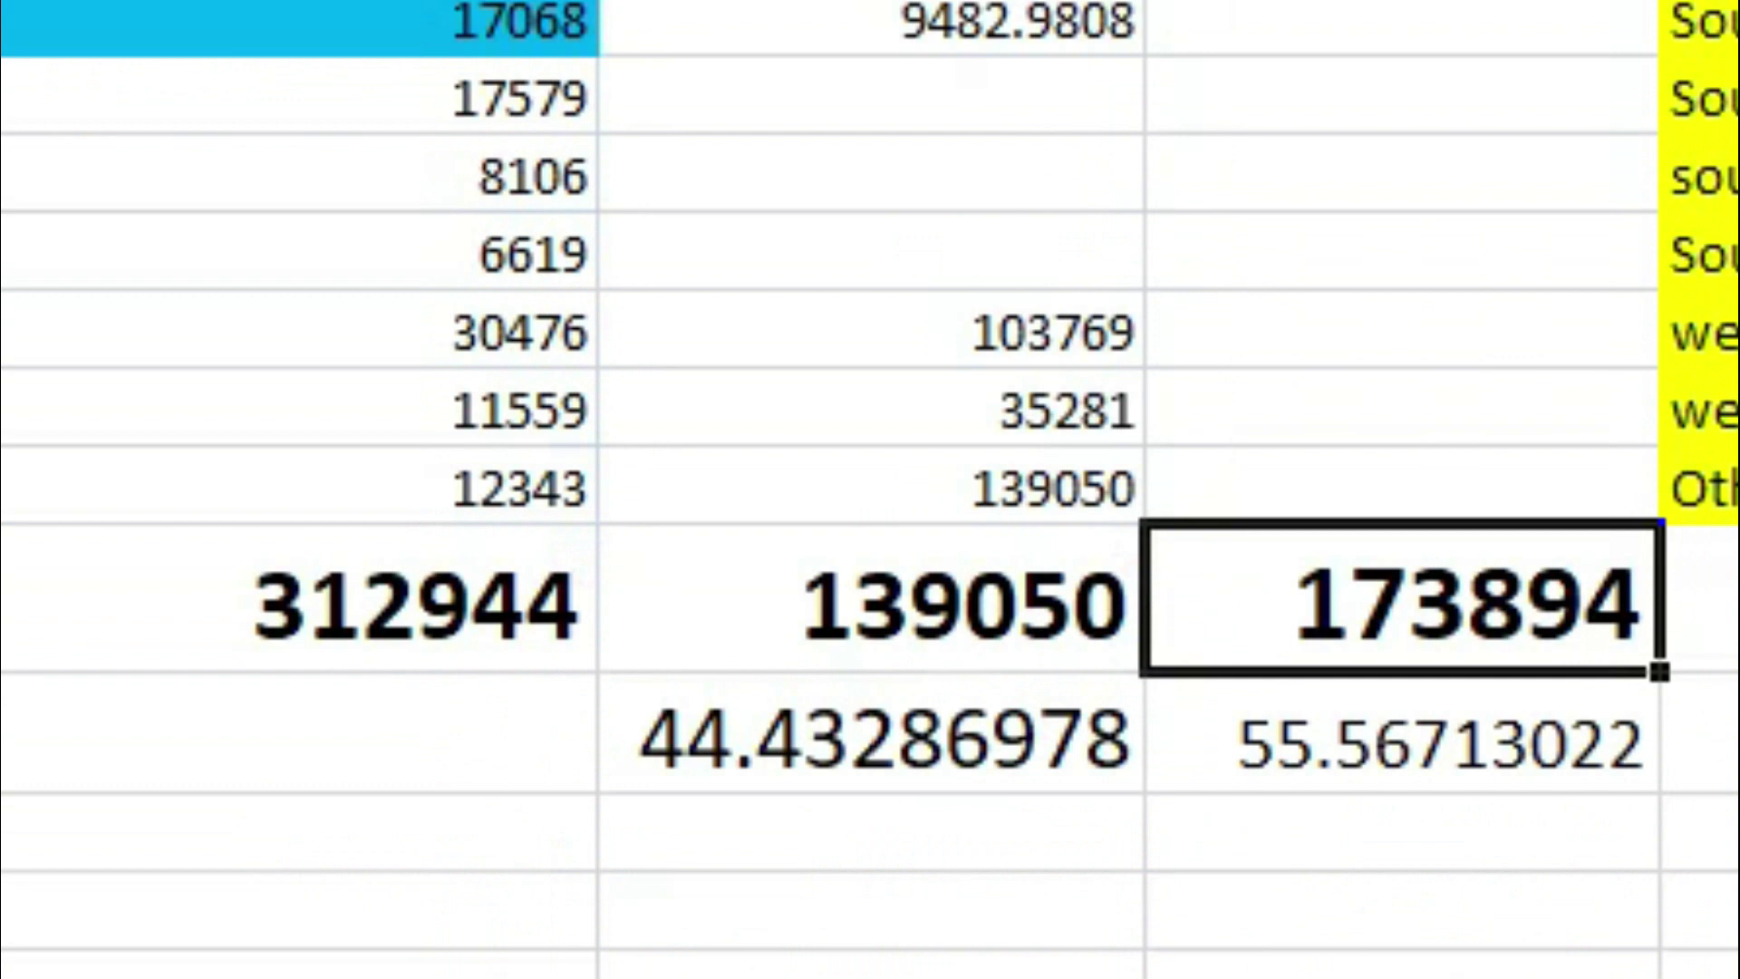
{"action": "left_click", "coordinate": [944, 963]}
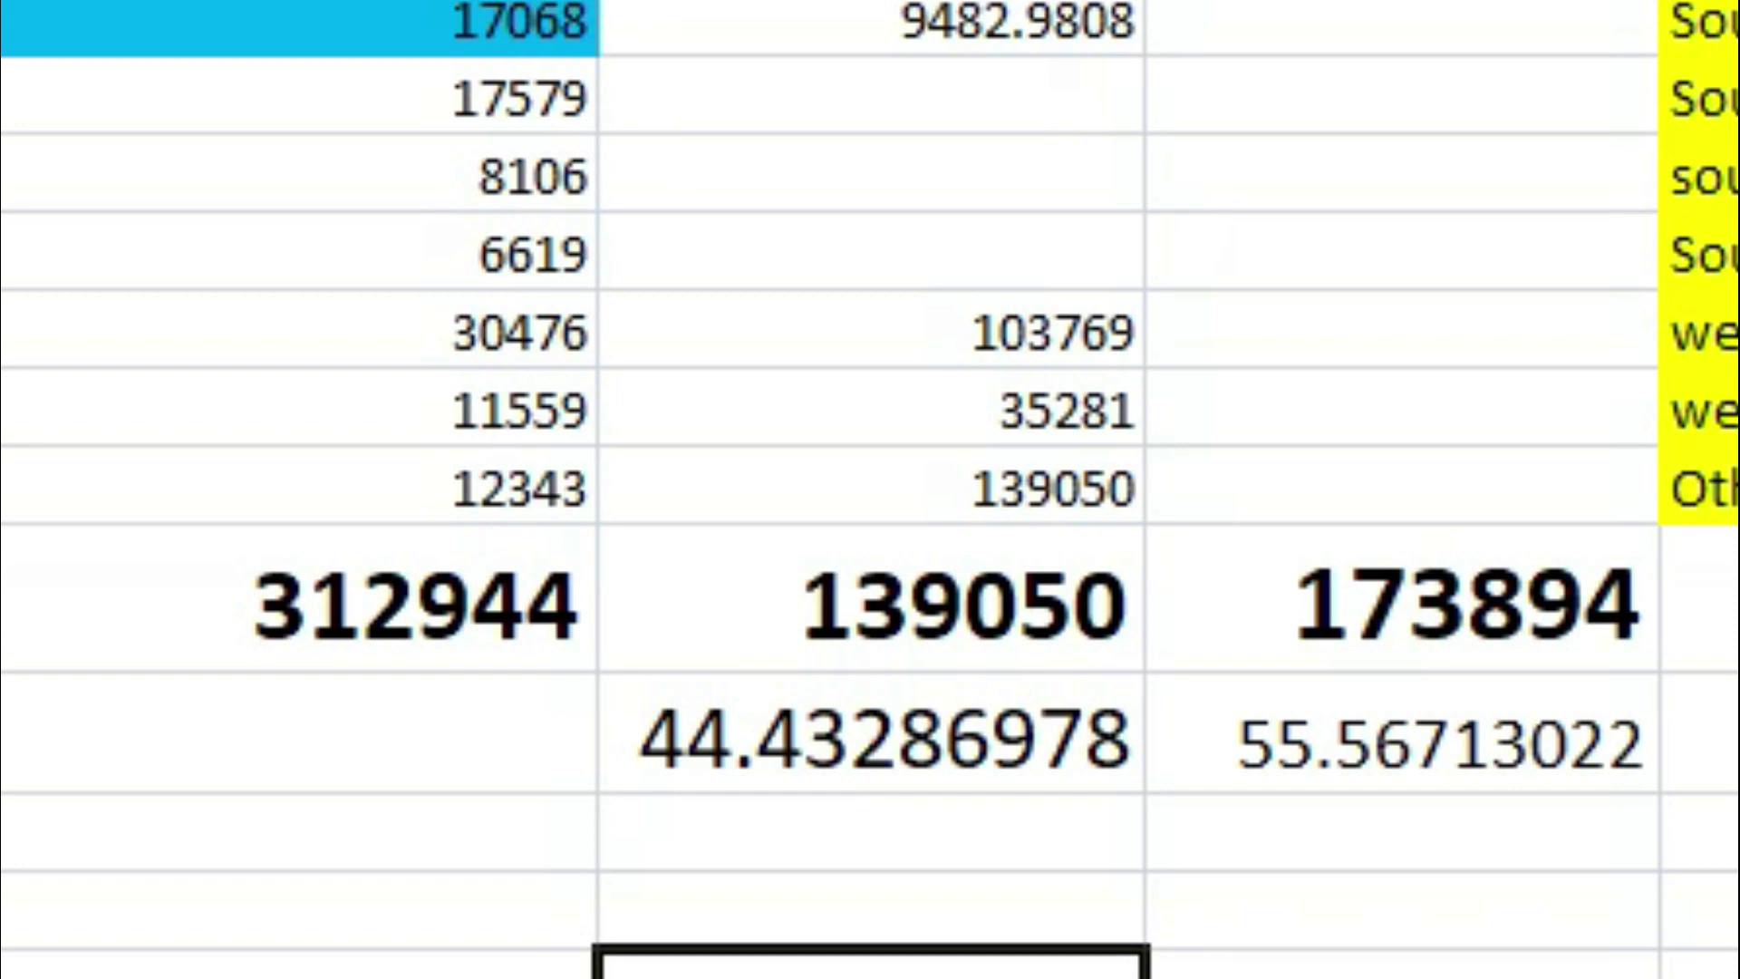
{"action": "left_click", "coordinate": [1478, 626]}
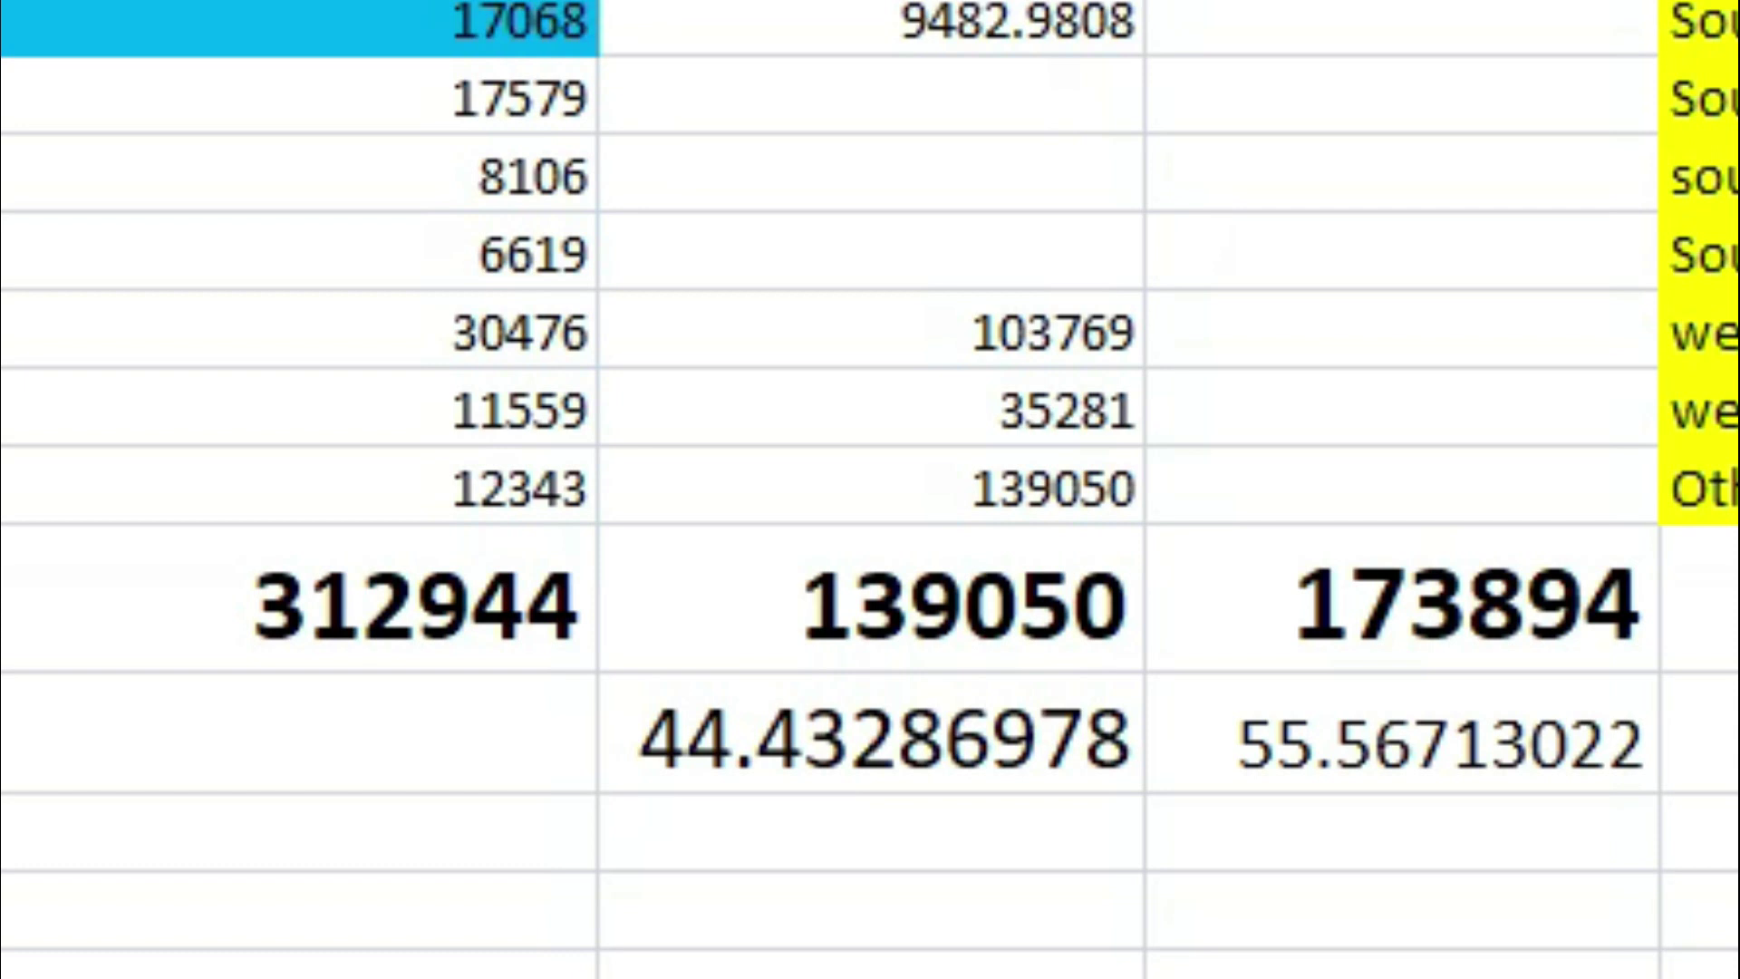
{"action": "scroll", "coordinate": [870, 489], "scroll_direction": "up", "scroll_amount": 5}
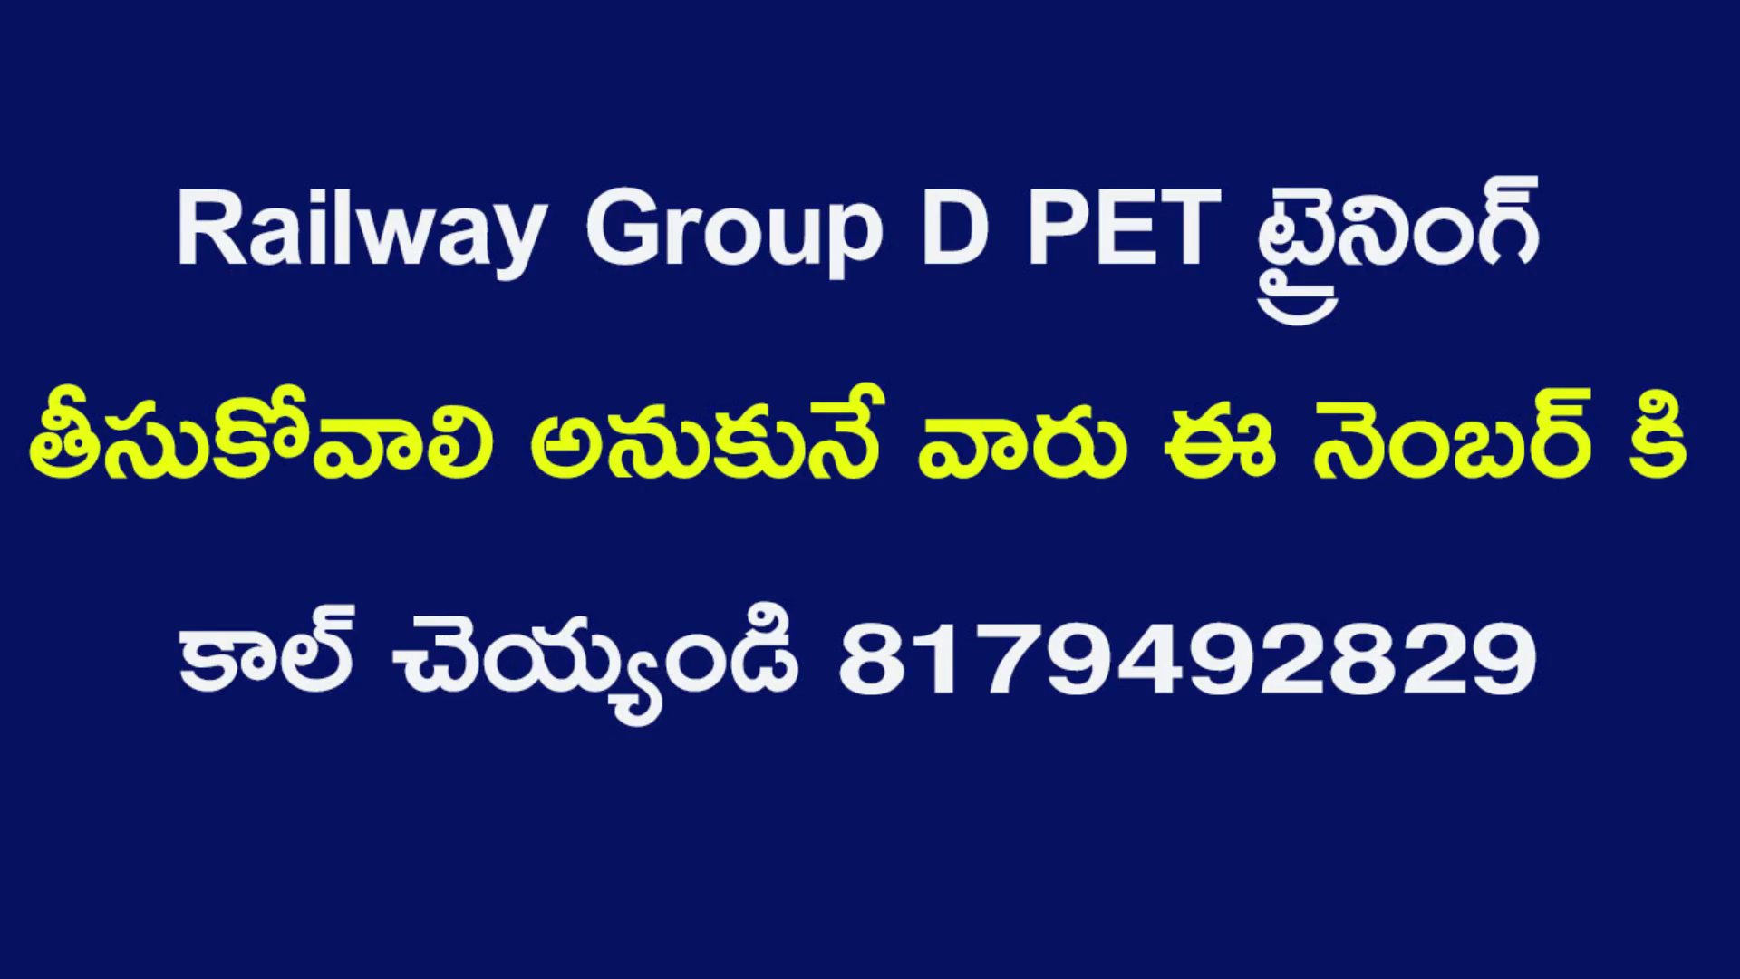